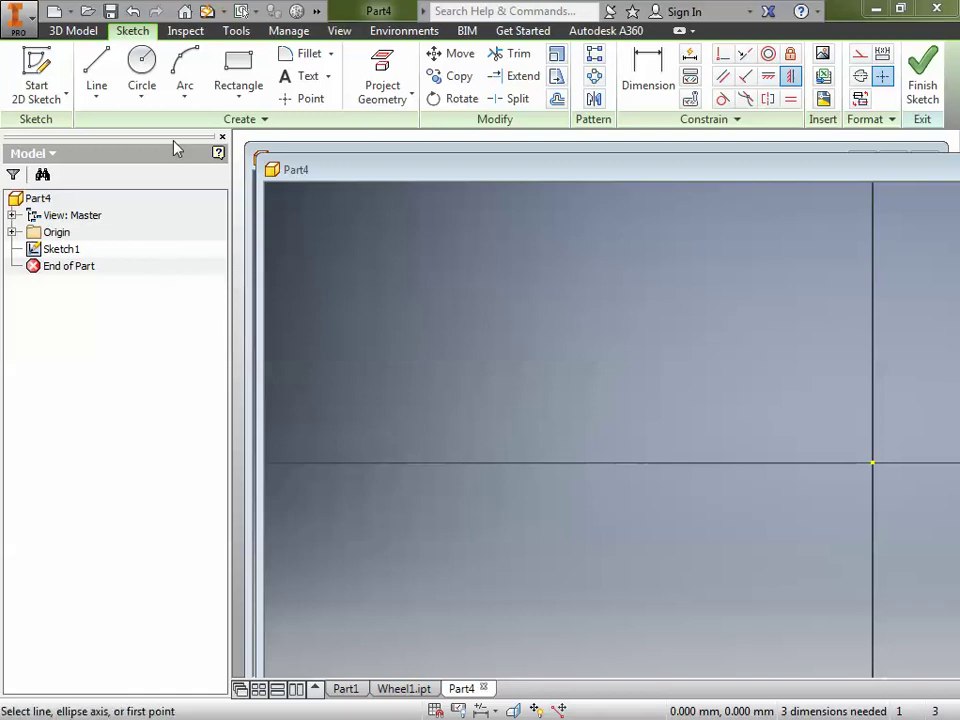
# - Open the Inventor application menu showing Wheel1.ipt under recent documents
pyautogui.click(29, 19)
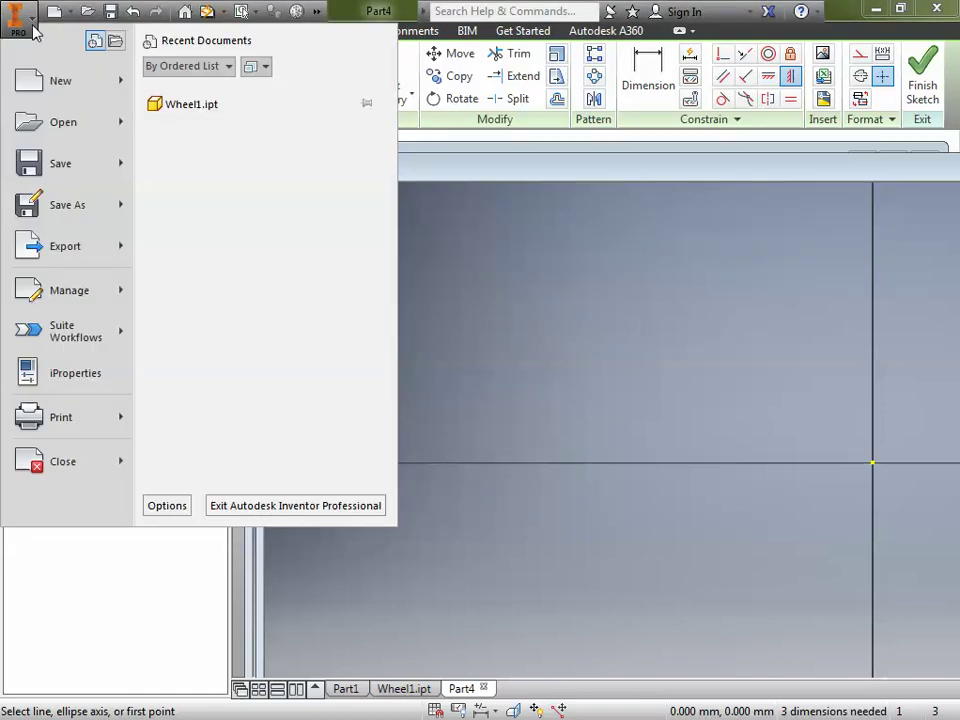
# - Create Part5 from the Metric Standard (mm).ipt part template
pyautogui.click(38, 85)
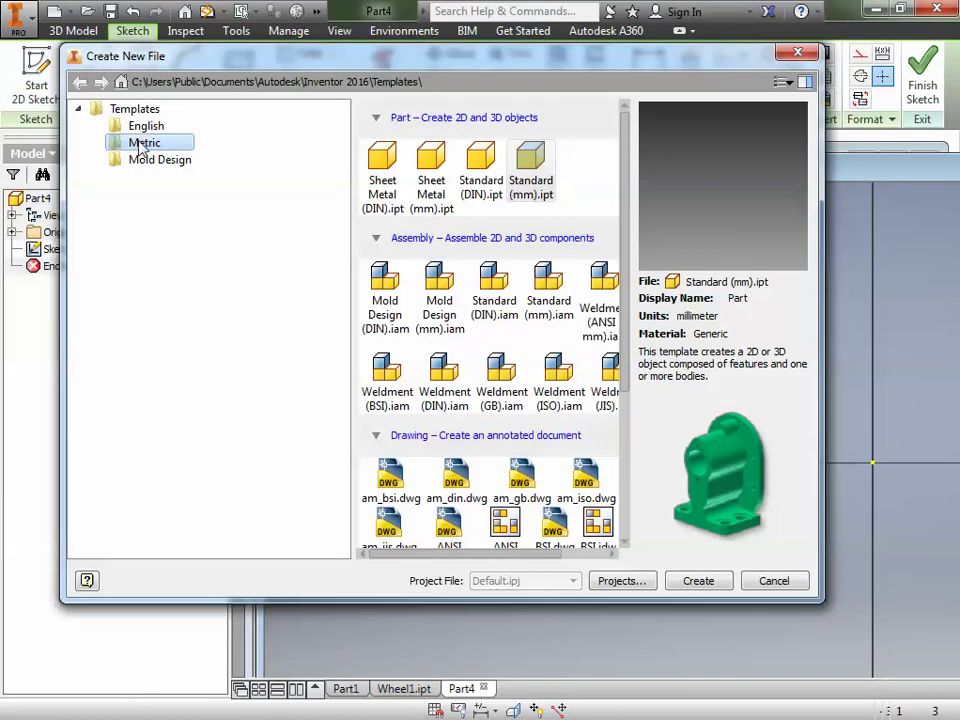
pyautogui.click(143, 144)
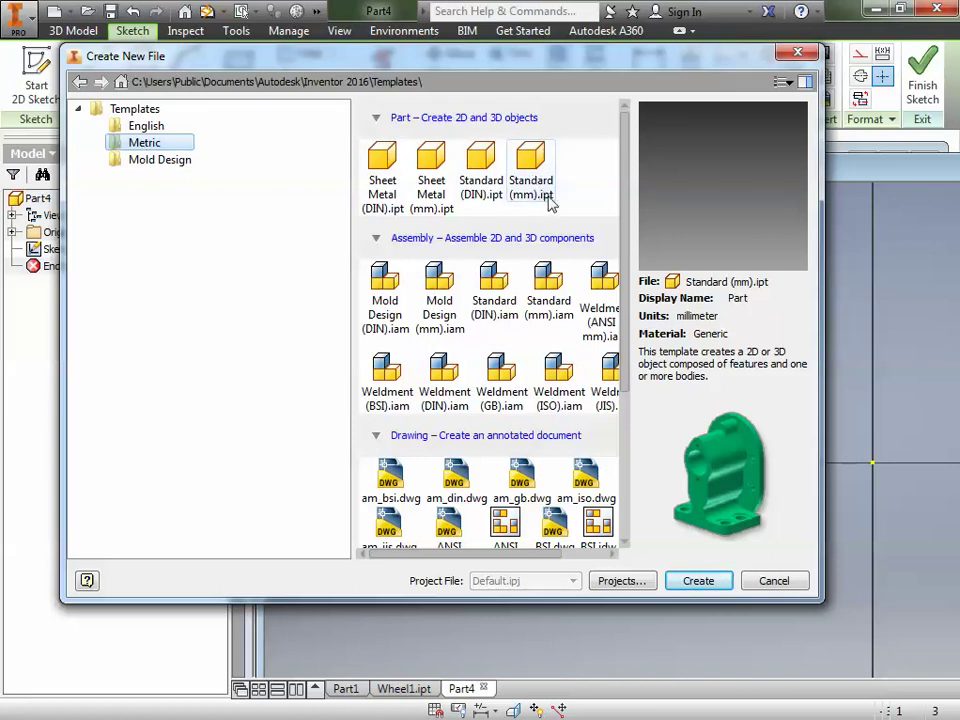
pyautogui.doubleClick(527, 166)
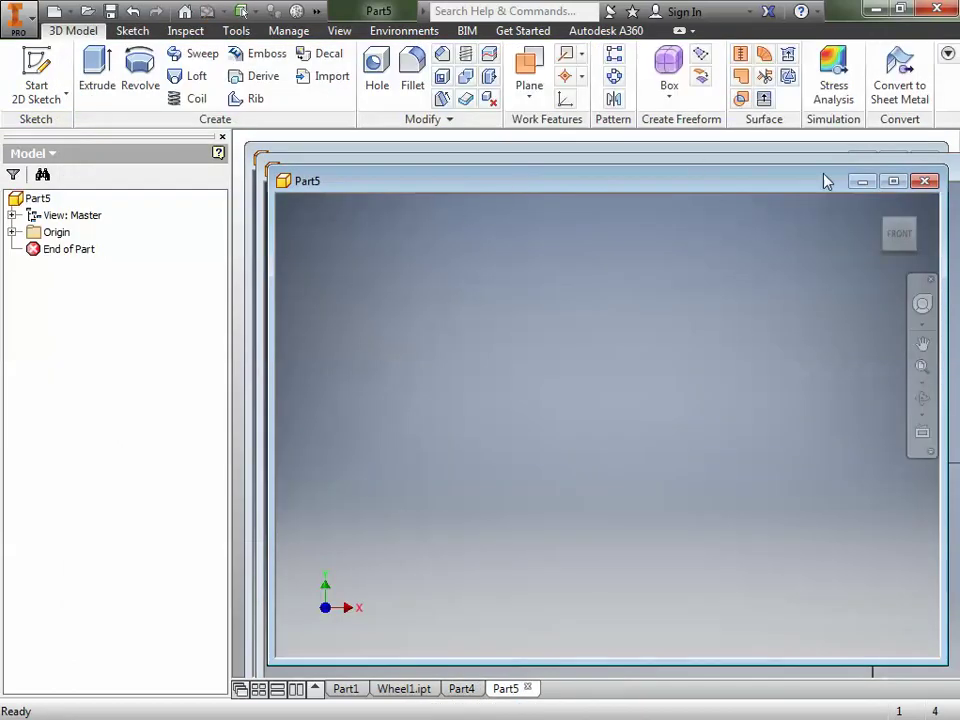
# - Maximize the part window and browse the Save dialog to the Inventor Tutorials folder
pyautogui.click(893, 181)
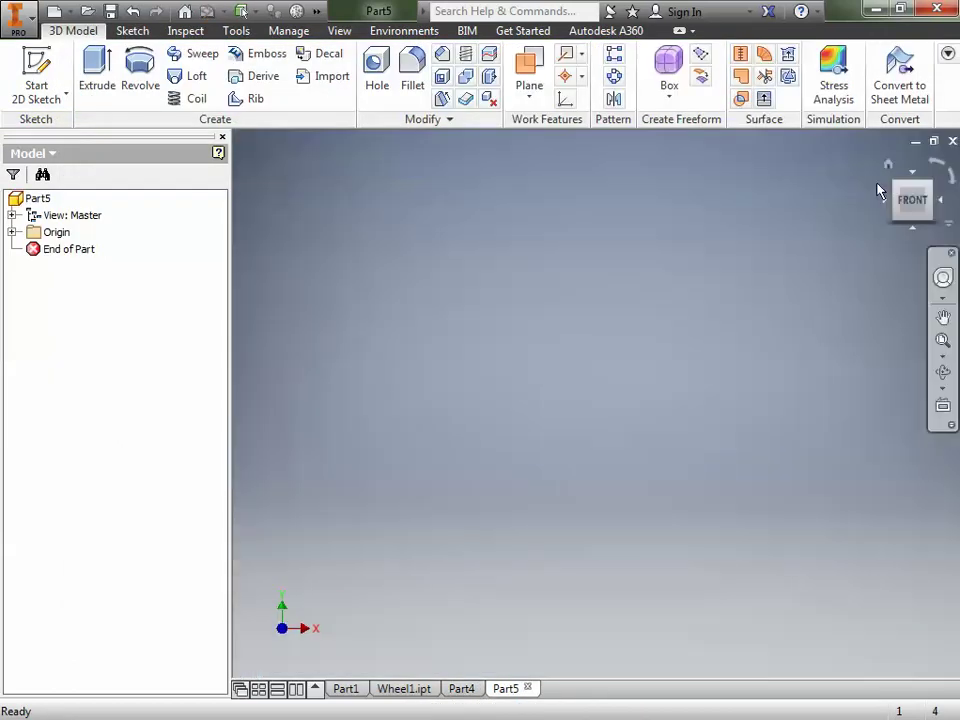
pyautogui.click(33, 22)
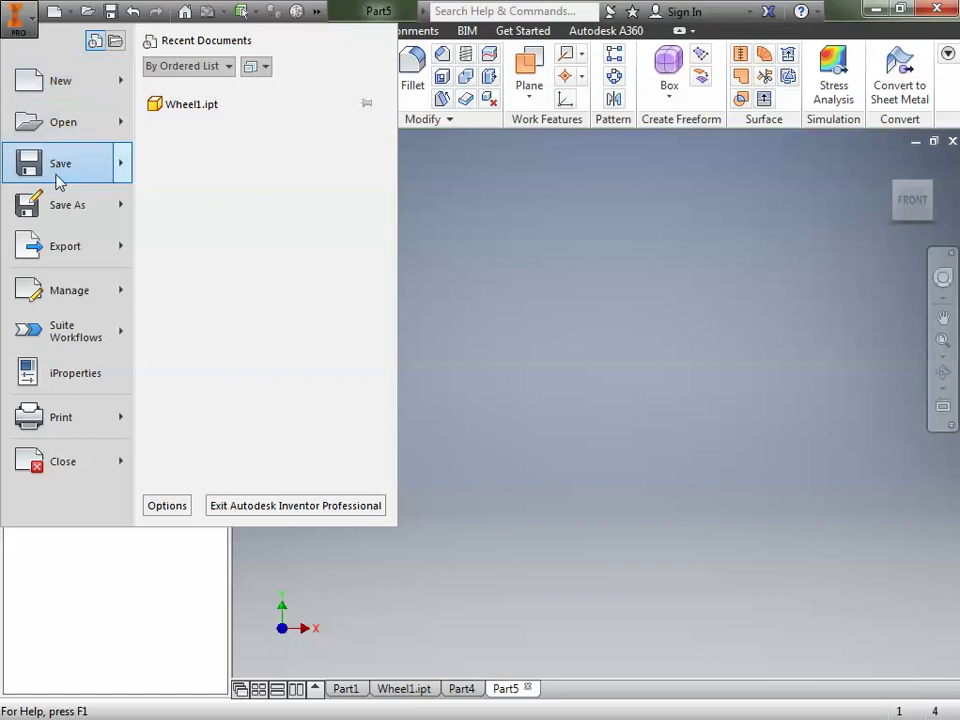
pyautogui.click(58, 180)
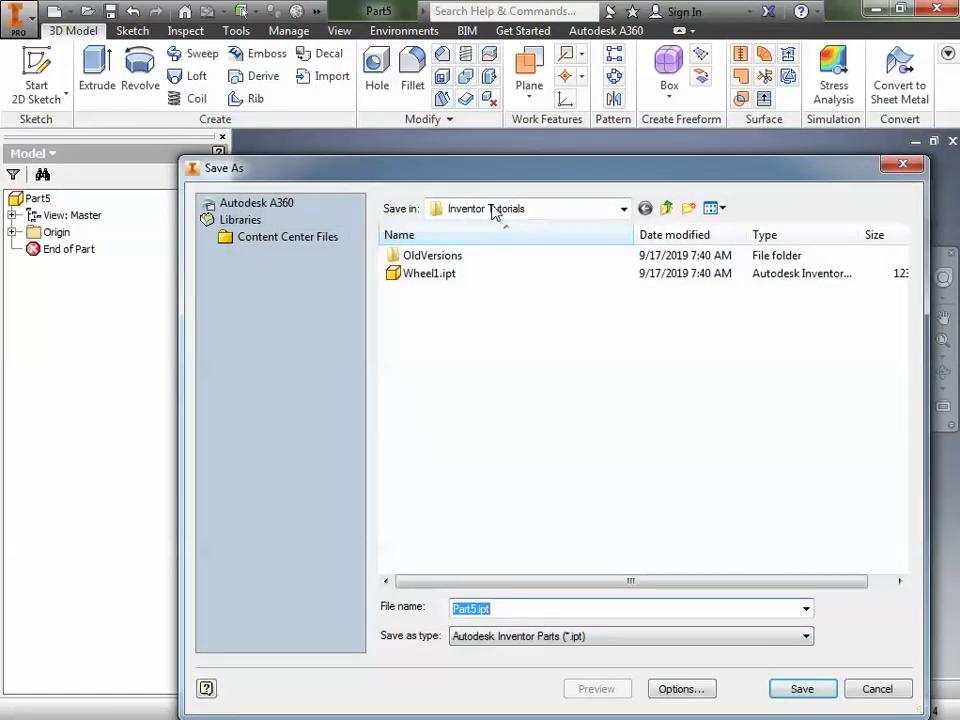
pyautogui.click(666, 208)
pyautogui.click(666, 208)
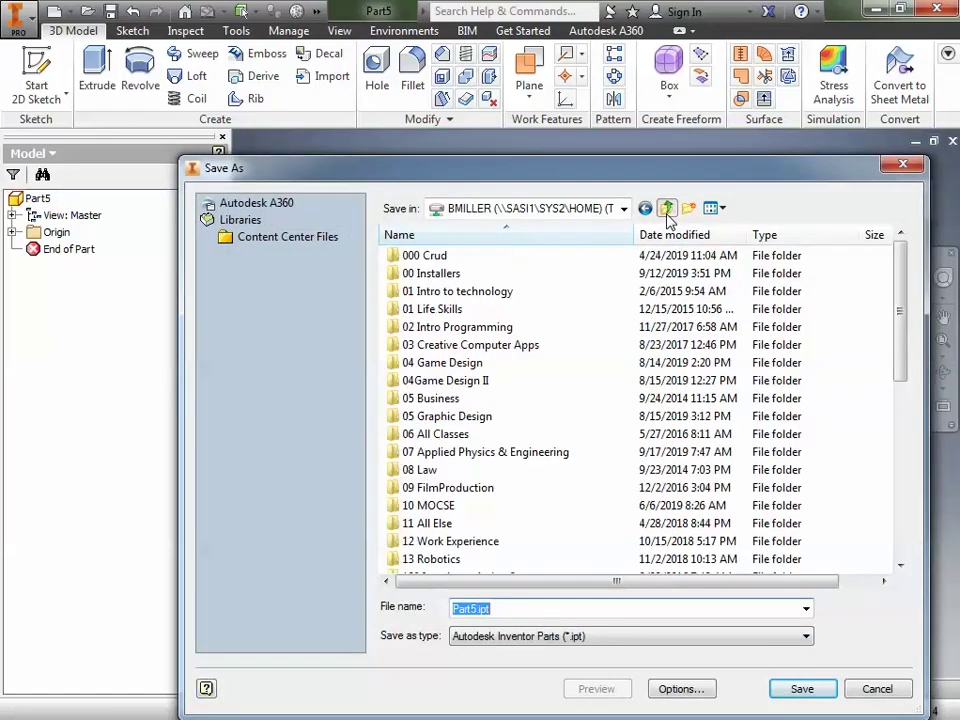
pyautogui.click(666, 208)
pyautogui.click(666, 210)
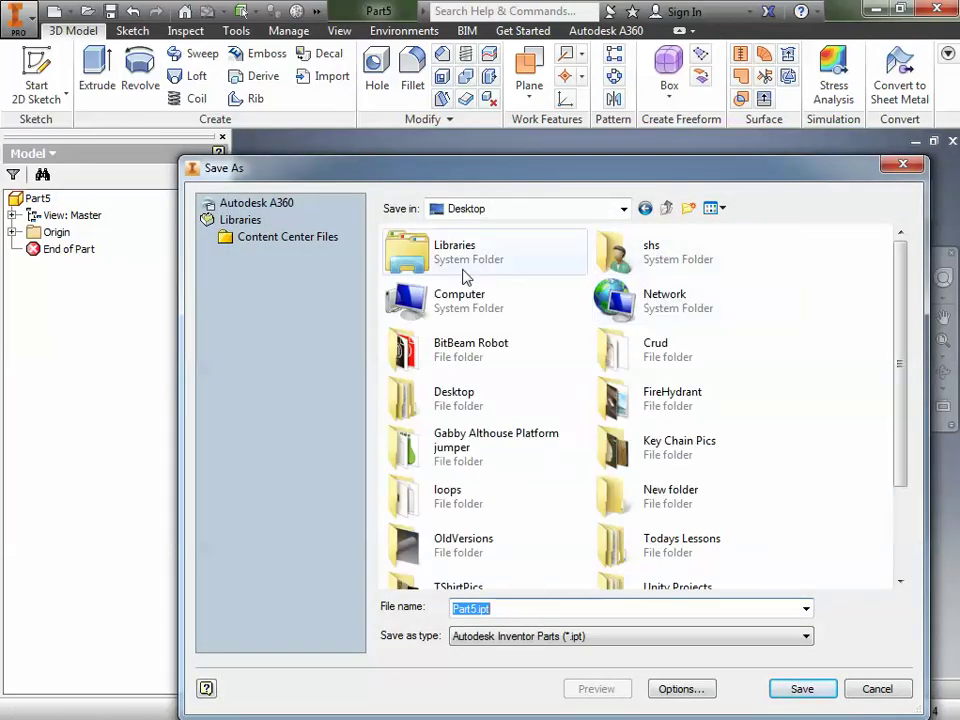
pyautogui.doubleClick(449, 291)
pyautogui.doubleClick(677, 420)
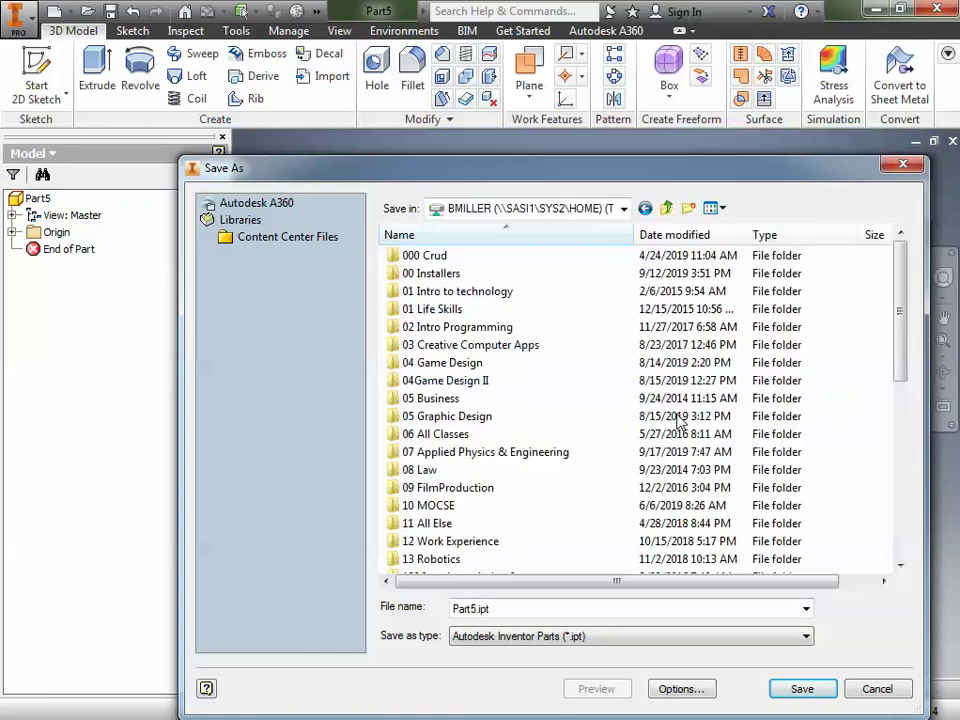
pyautogui.scroll(-1, 452, 532)
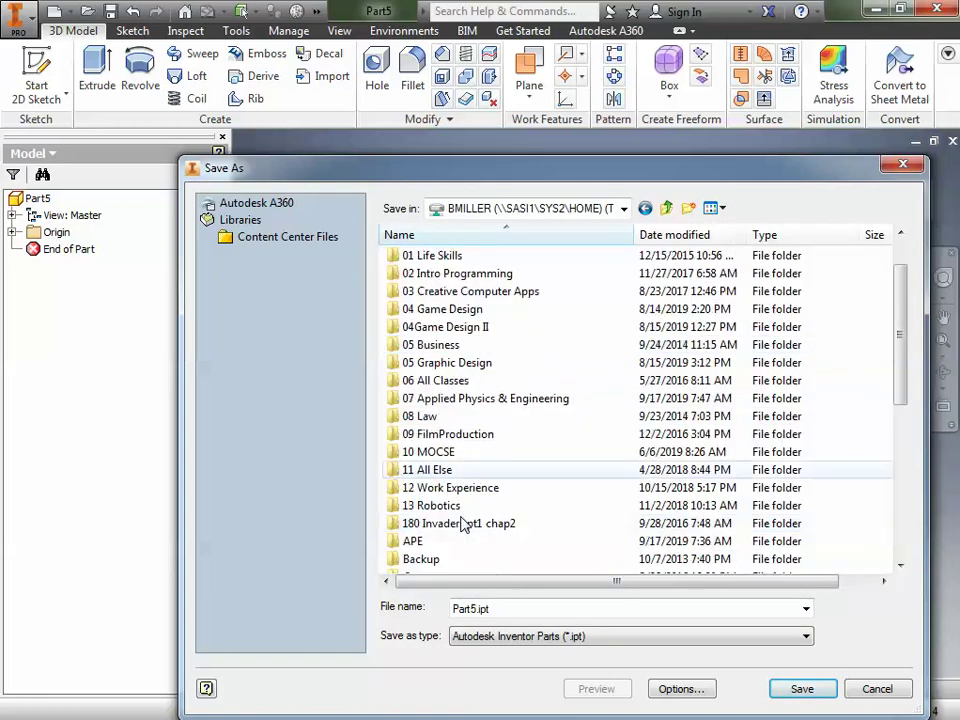
pyautogui.doubleClick(430, 541)
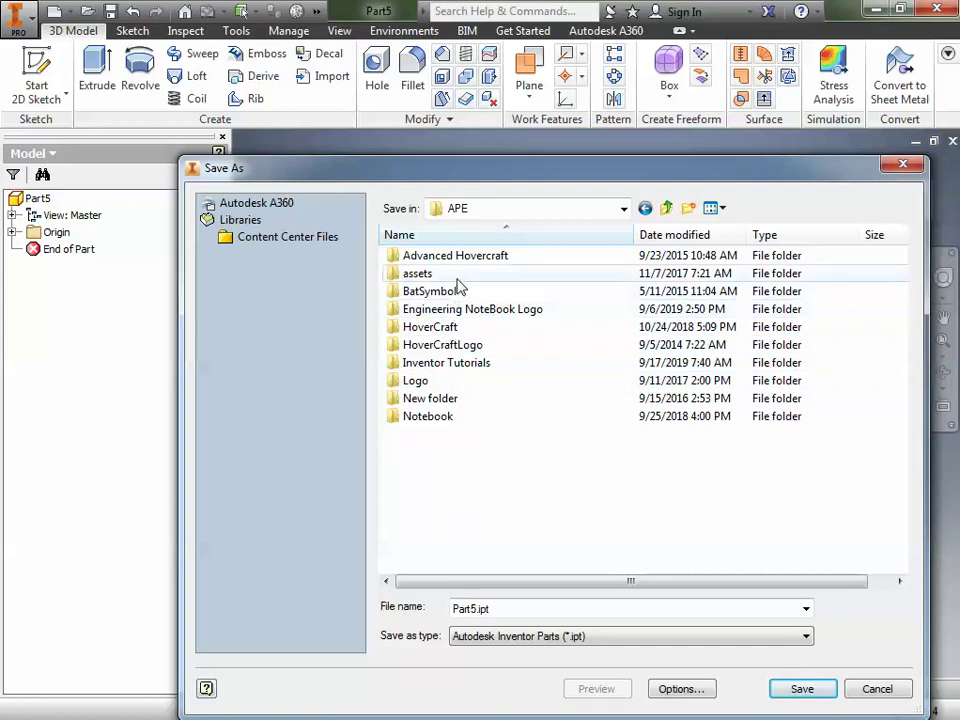
pyautogui.doubleClick(446, 364)
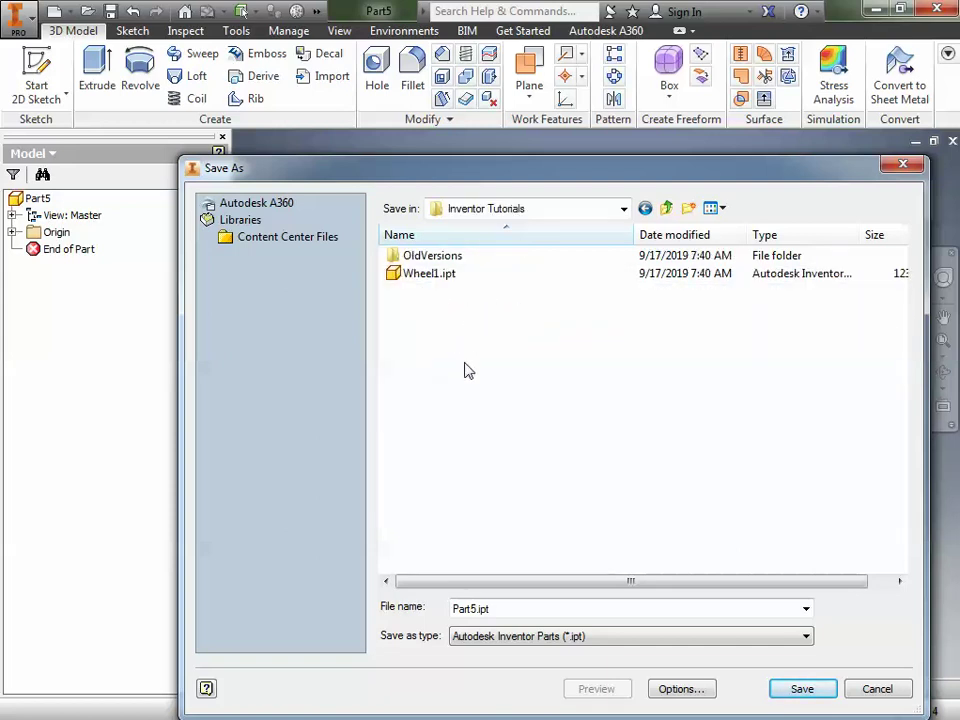
# - Name the file Wheel2.ipt and save it there
pyautogui.click(441, 278)
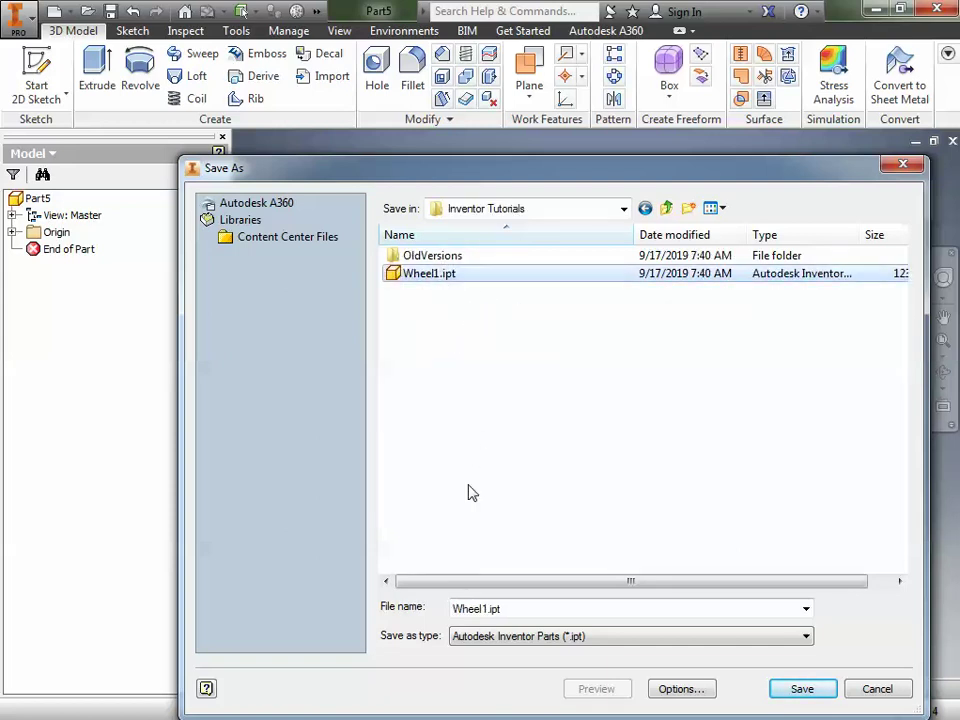
pyautogui.doubleClick(490, 607)
pyautogui.click(492, 607)
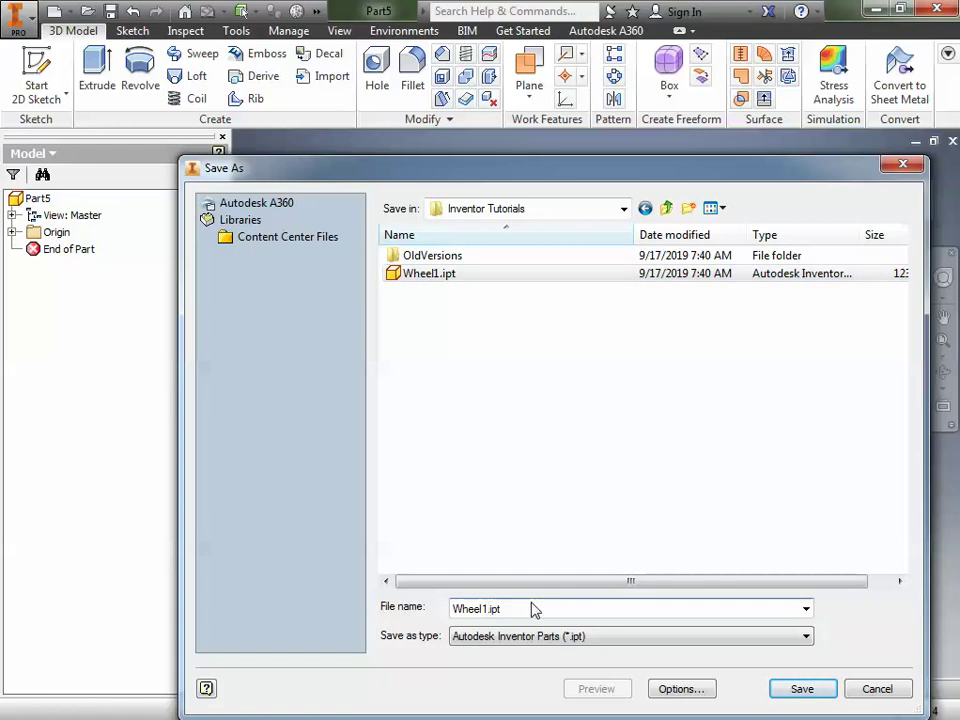
pyautogui.press('BackSpace')
pyautogui.write('2')
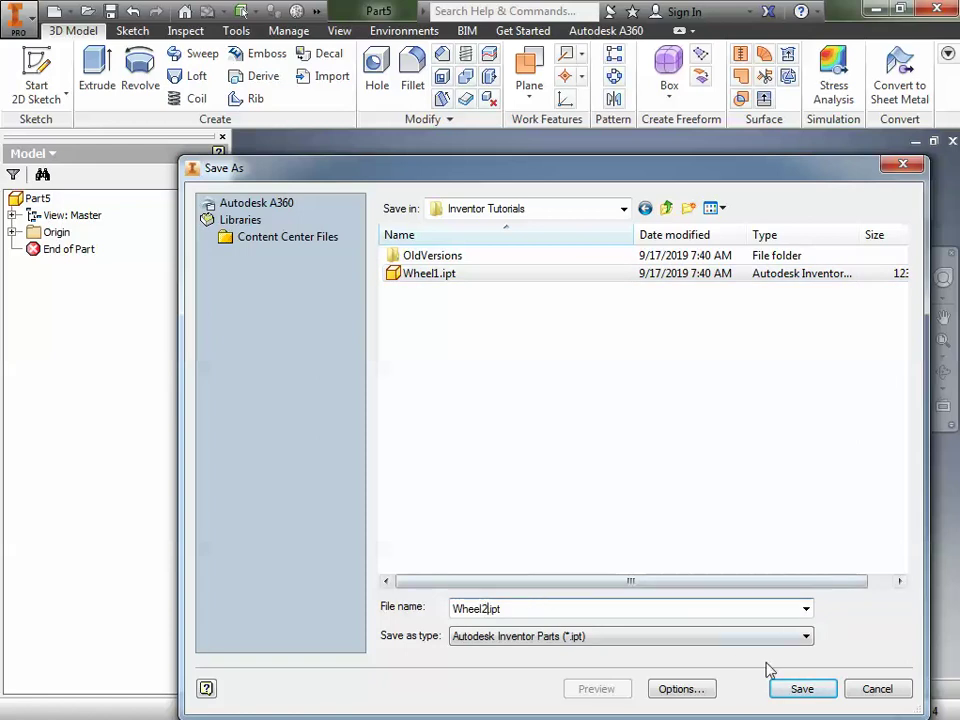
pyautogui.click(806, 690)
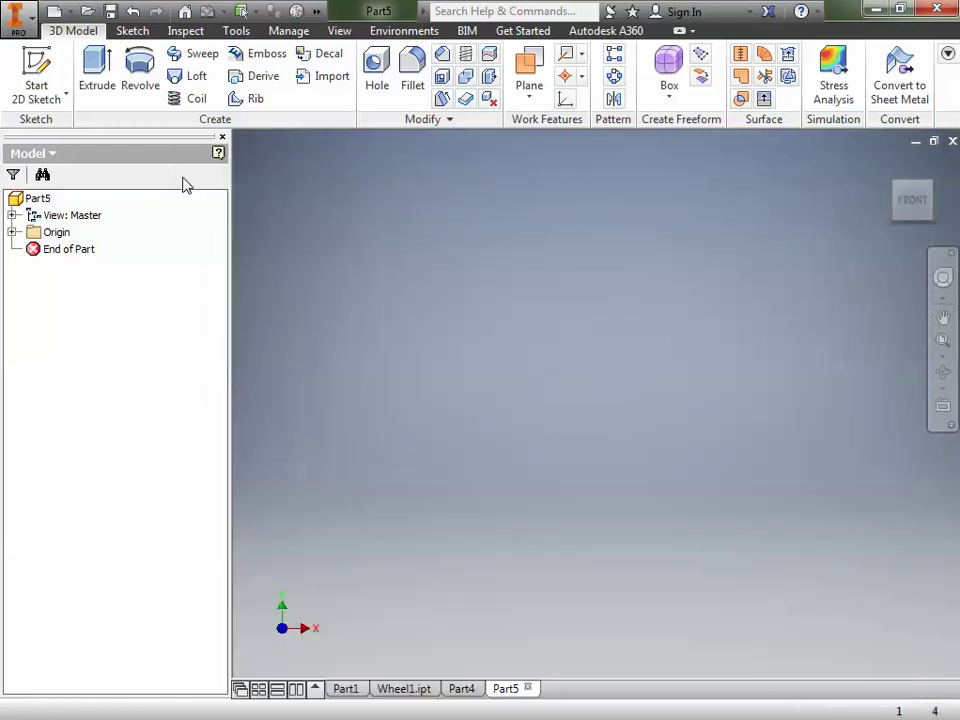
# - Start Sketch1 as a 2D sketch on the XZ origin plane
pyautogui.click(52, 101)
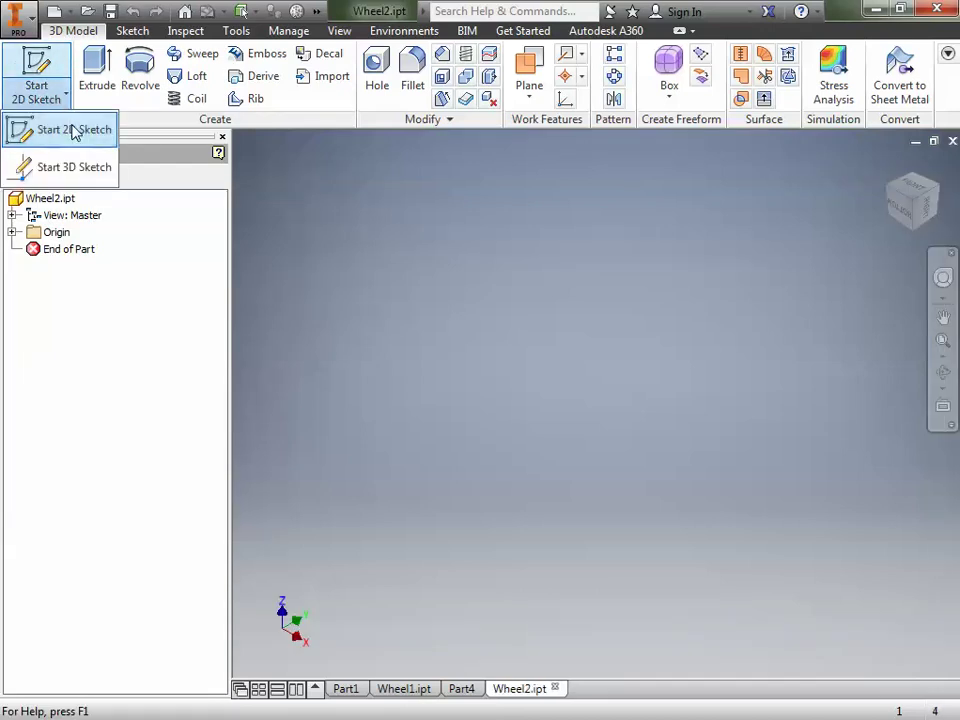
pyautogui.click(80, 129)
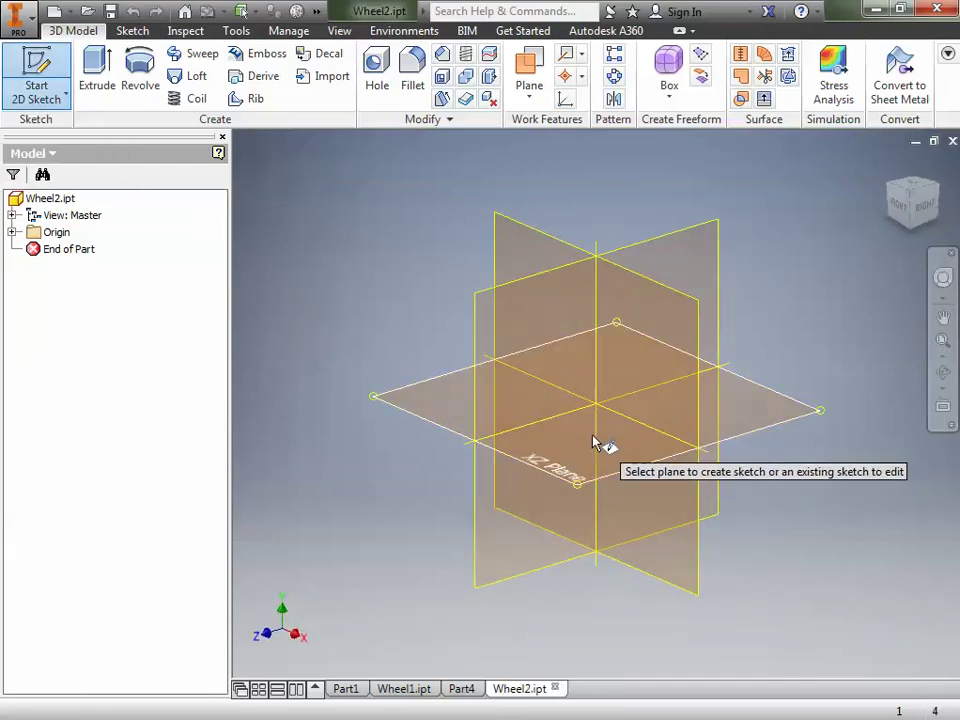
pyautogui.click(441, 414)
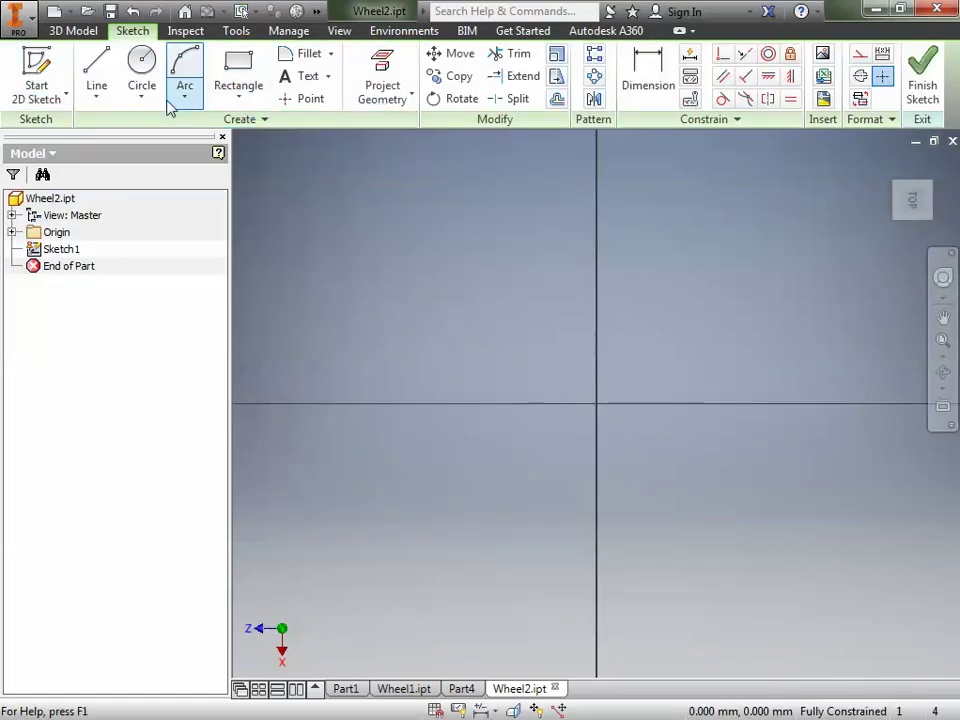
# - Draw a two-point rectangle right of the origin, straddling the horizontal axis
pyautogui.click(240, 105)
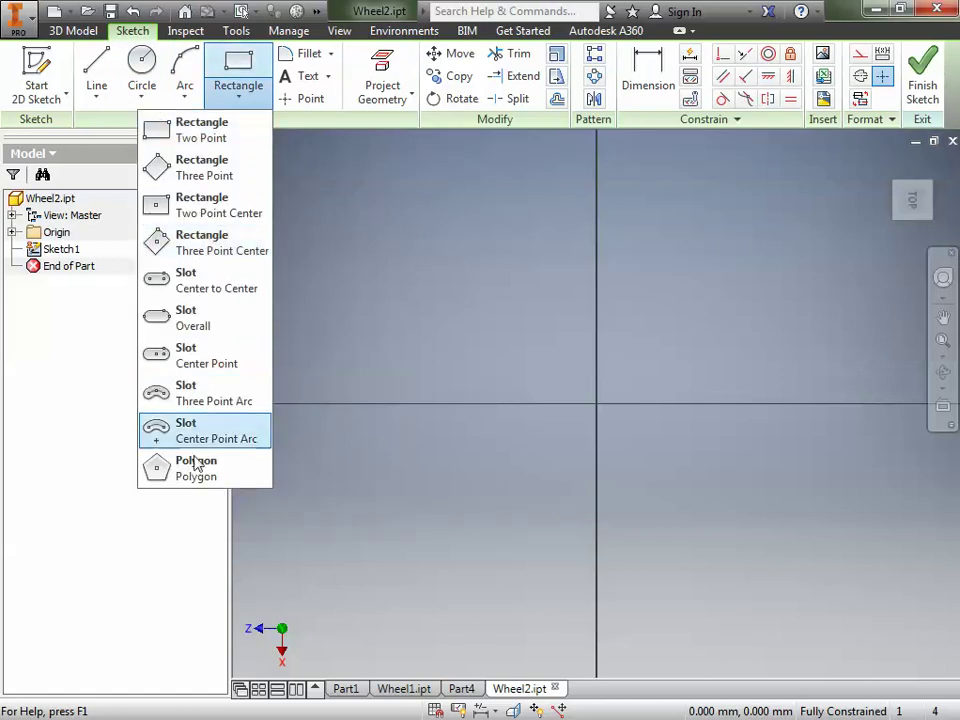
pyautogui.click(207, 140)
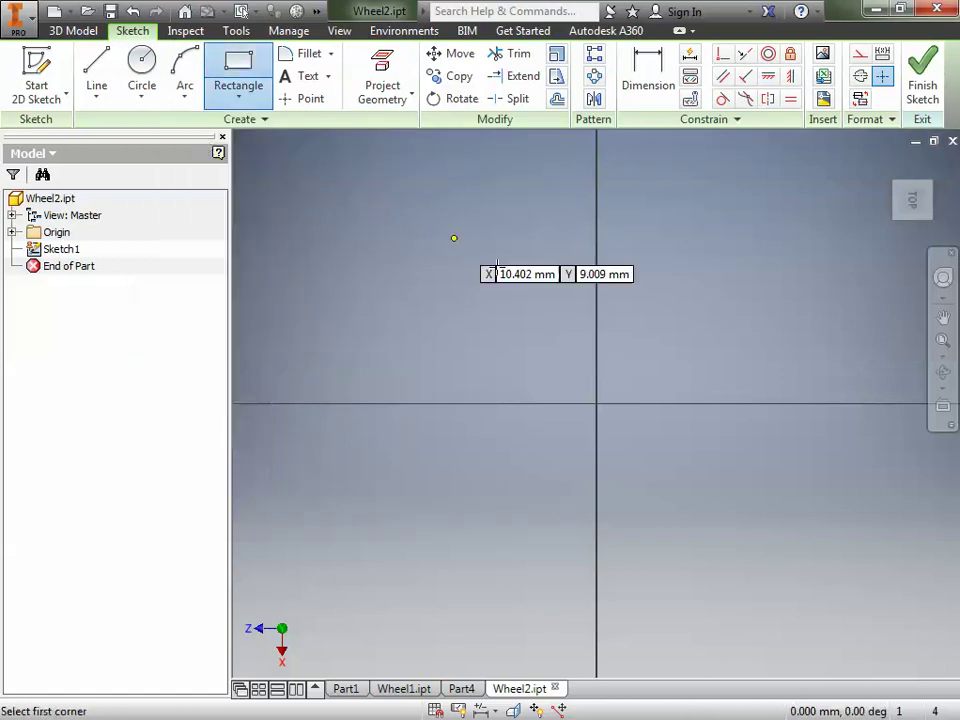
pyautogui.click(701, 381)
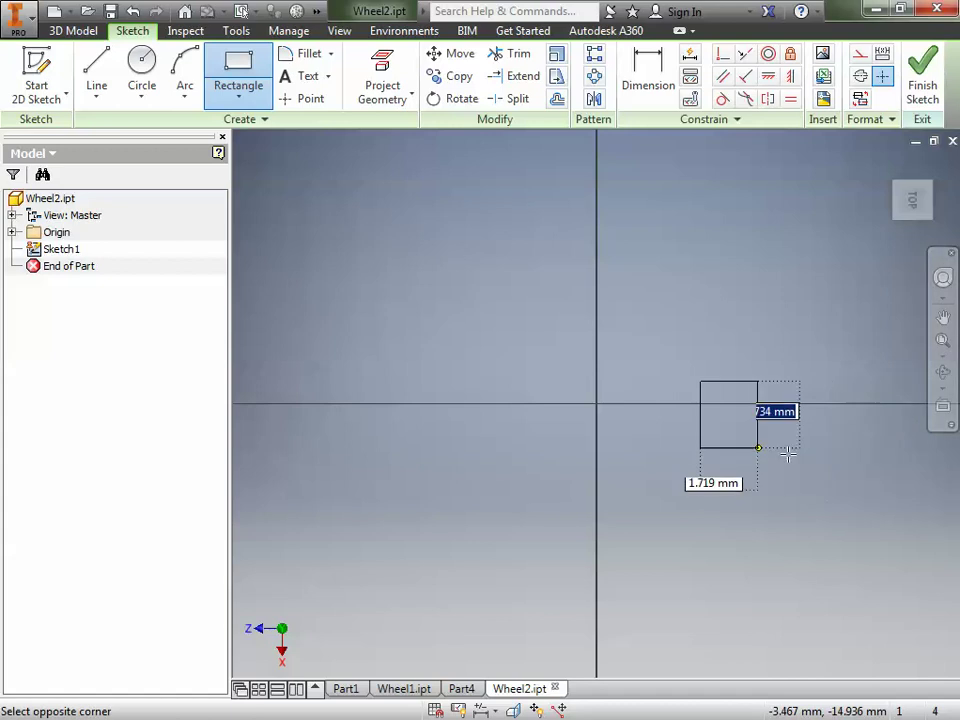
pyautogui.click(830, 462)
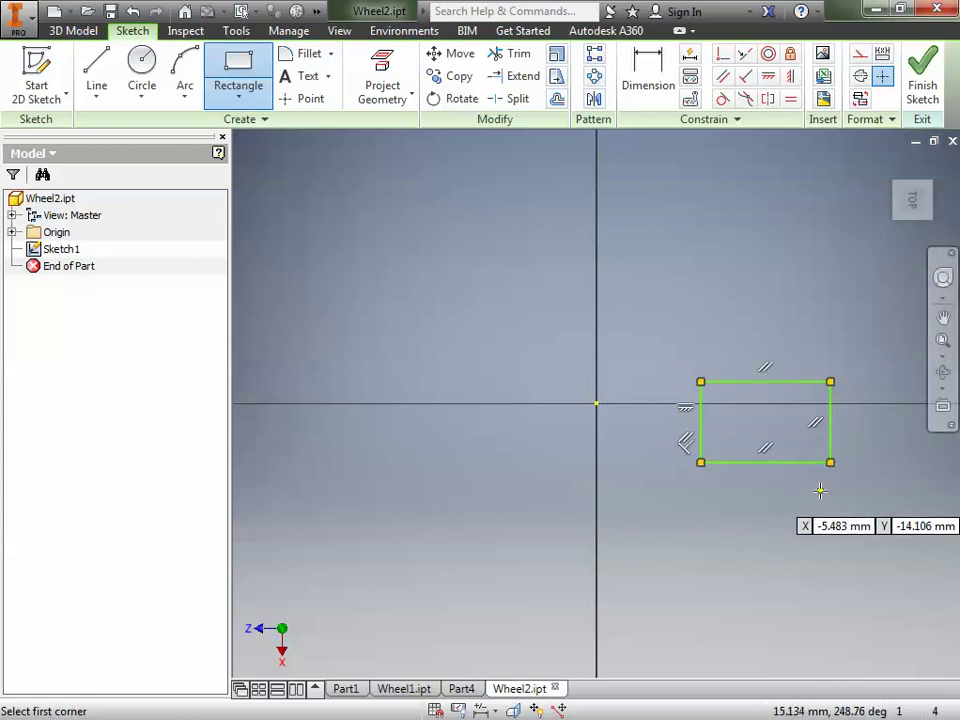
pyautogui.press('Escape')
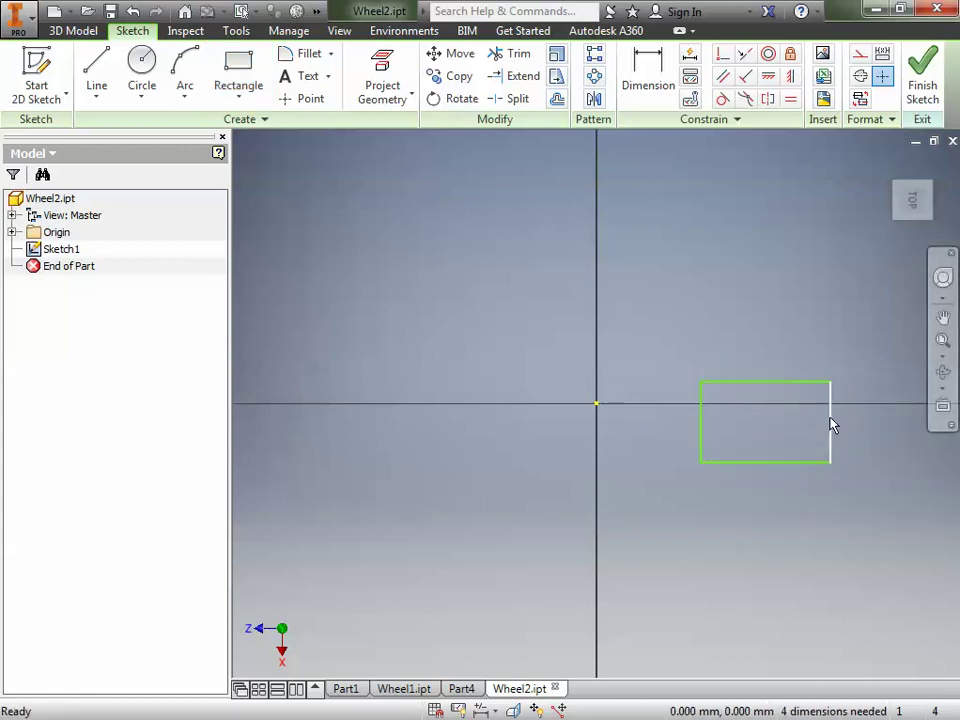
# - Reshape the rectangle's edges and dismiss the over-constraint warning from the vertical constraint
pyautogui.moveTo(832, 424); pyautogui.dragTo(855, 432)
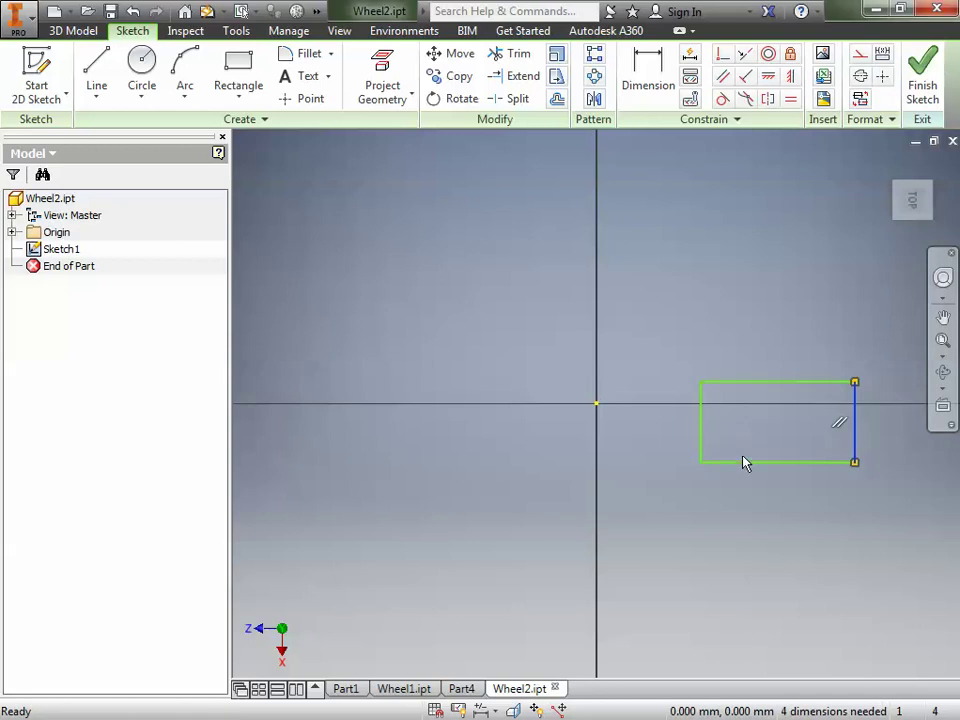
pyautogui.moveTo(745, 463); pyautogui.dragTo(748, 485)
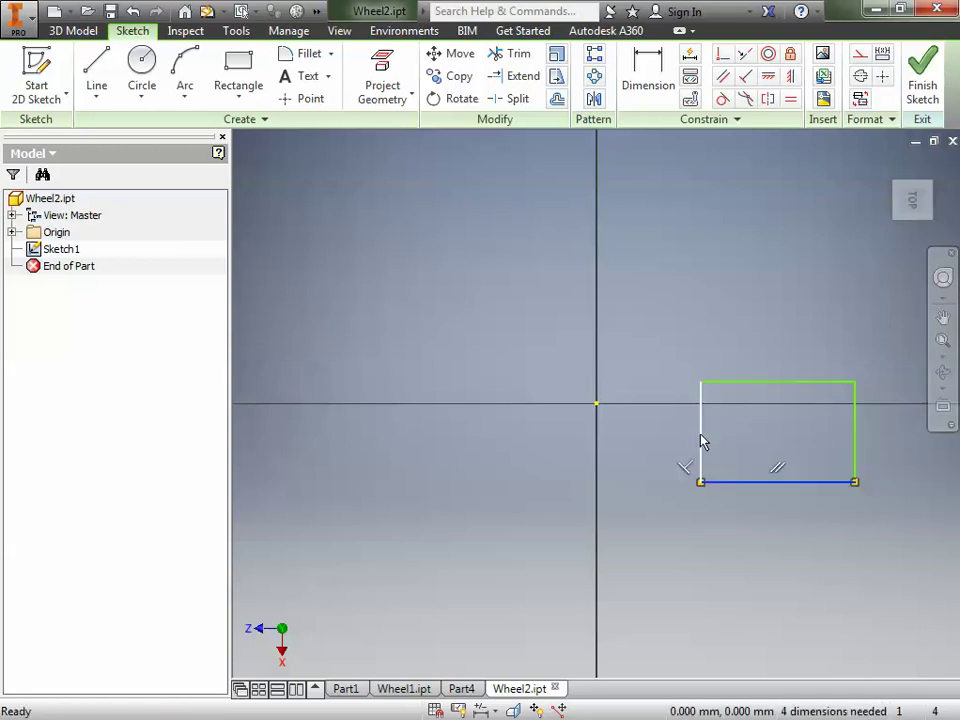
pyautogui.moveTo(703, 440)
pyautogui.mouseDown()
pyautogui.moveTo(720, 446)
pyautogui.moveTo(716, 435)
pyautogui.mouseUp()
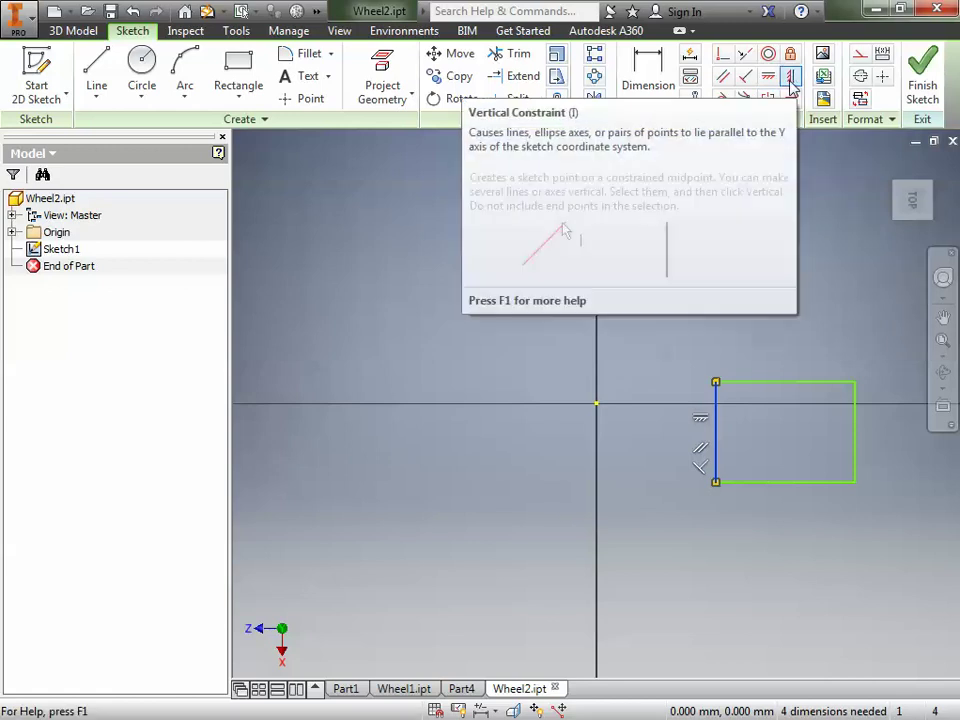
pyautogui.click(790, 80)
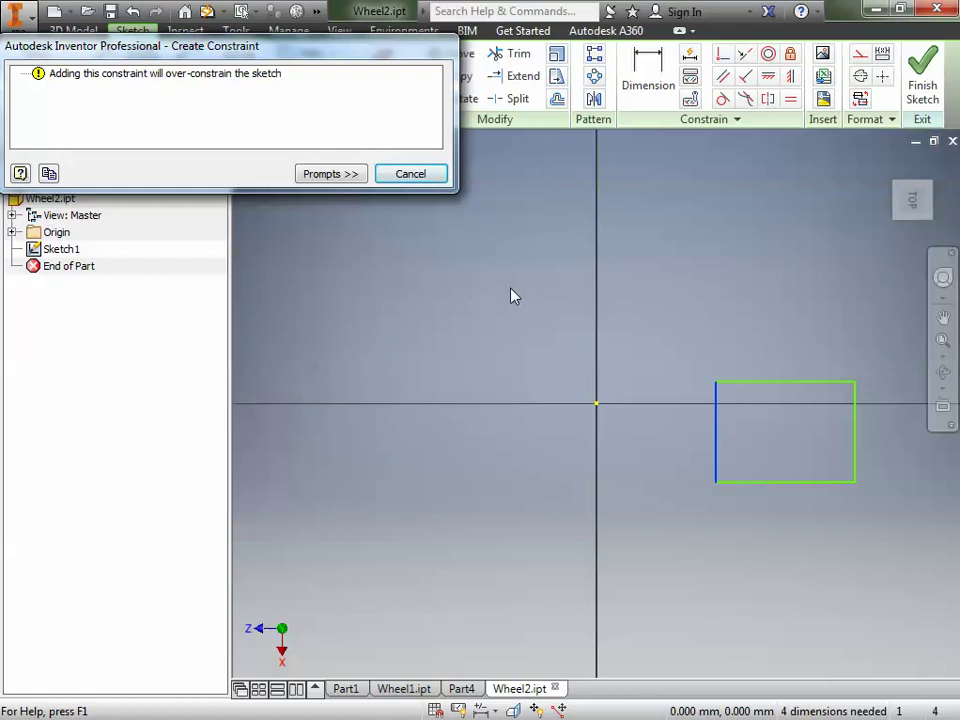
pyautogui.click(409, 174)
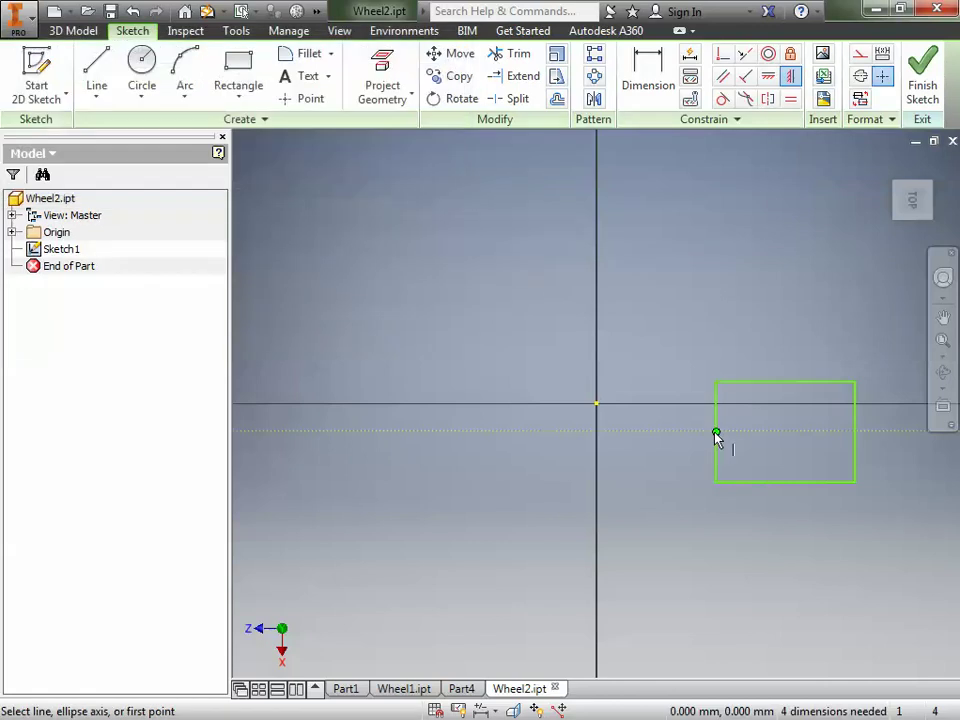
pyautogui.click(791, 79)
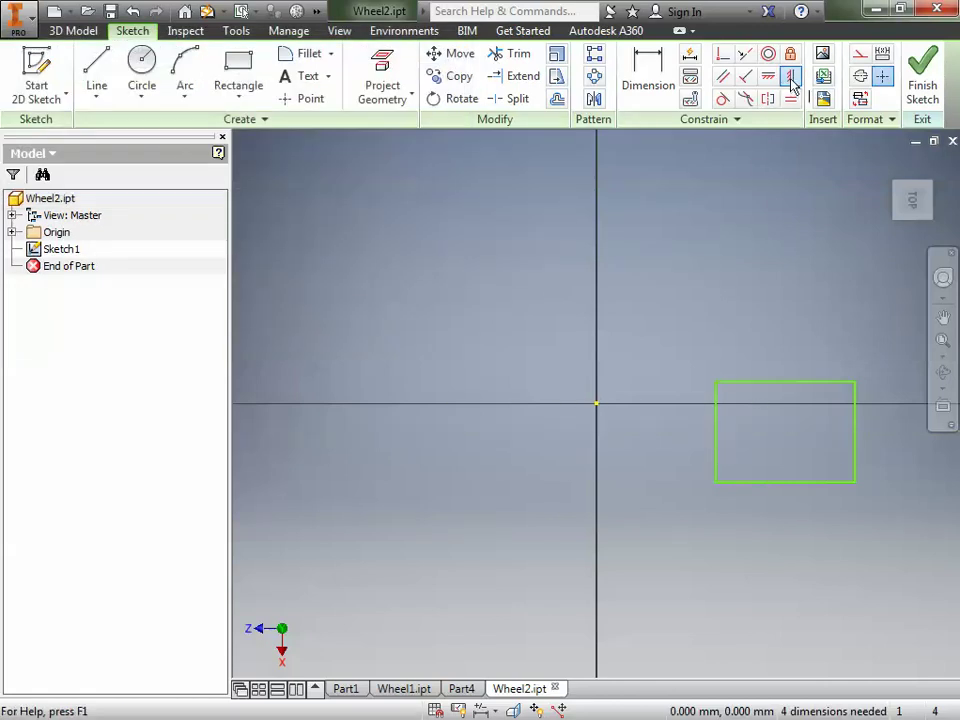
# - Constrain the left-edge midpoint vertically to the origin and stretch the rectangle taller
pyautogui.click(791, 79)
pyautogui.click(717, 434)
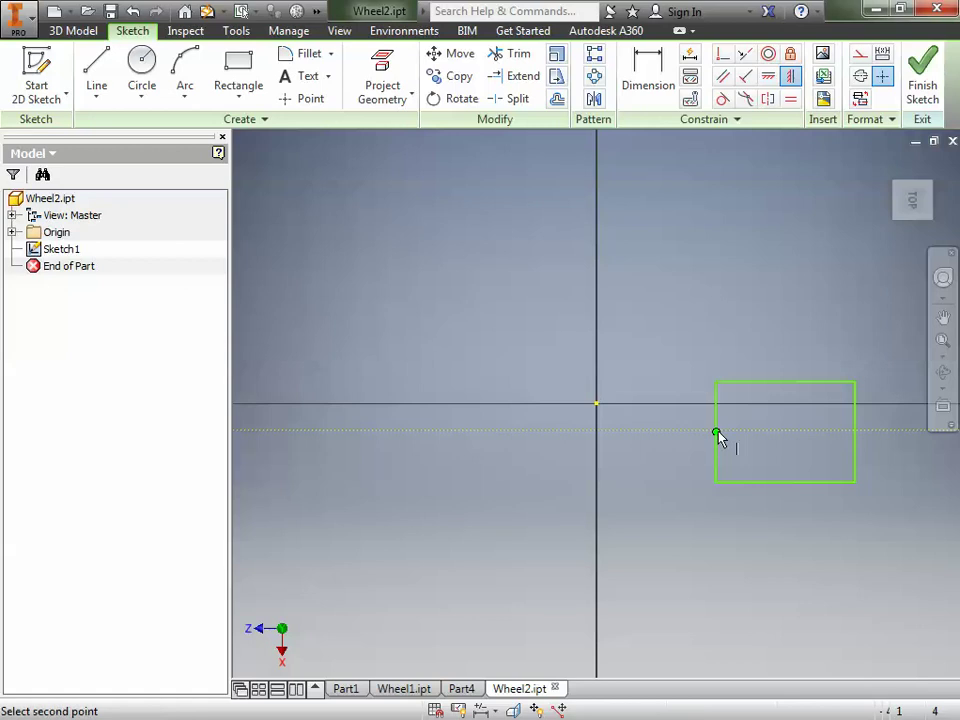
pyautogui.click(597, 404)
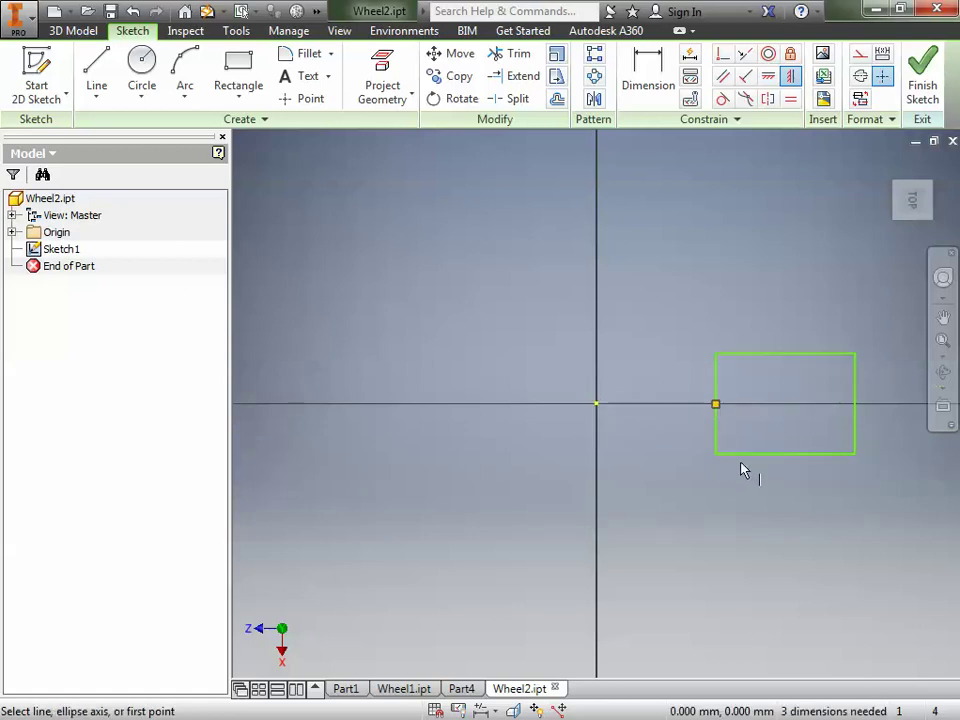
pyautogui.press('Escape')
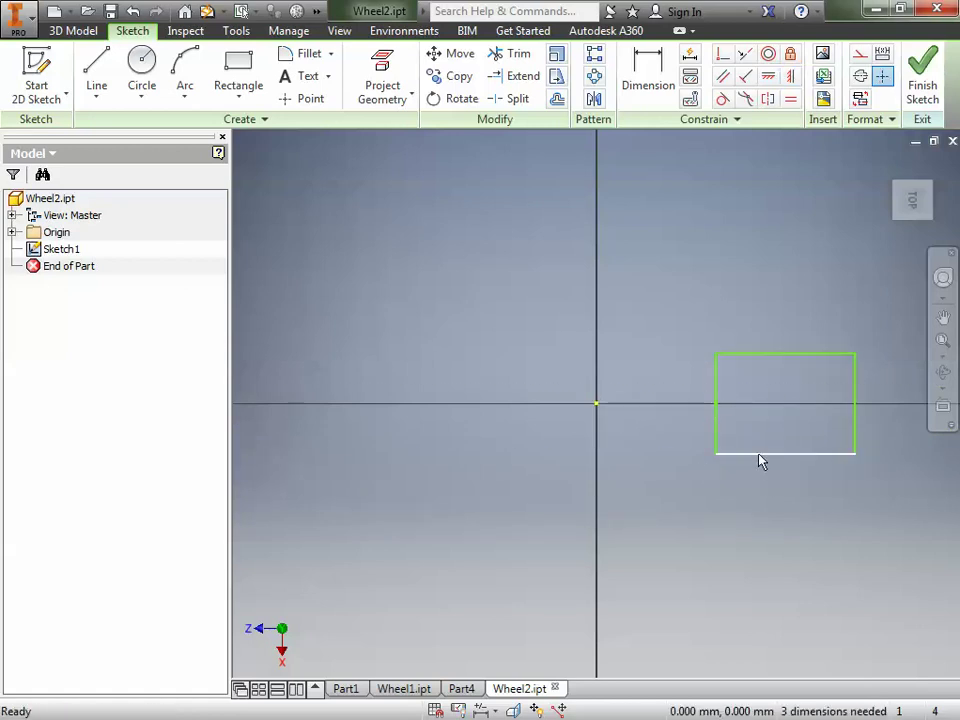
pyautogui.moveTo(760, 461)
pyautogui.mouseDown()
pyautogui.moveTo(754, 486)
pyautogui.moveTo(774, 474)
pyautogui.moveTo(769, 467)
pyautogui.mouseUp()
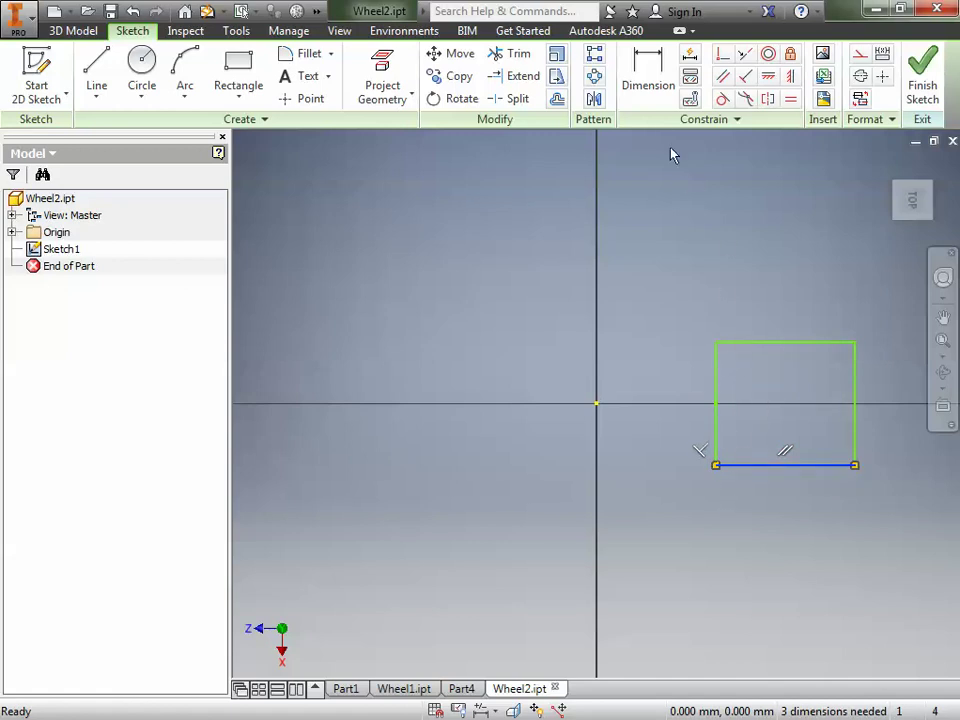
# - Dimension the rectangle's left edge to a 24 mm height
pyautogui.click(644, 98)
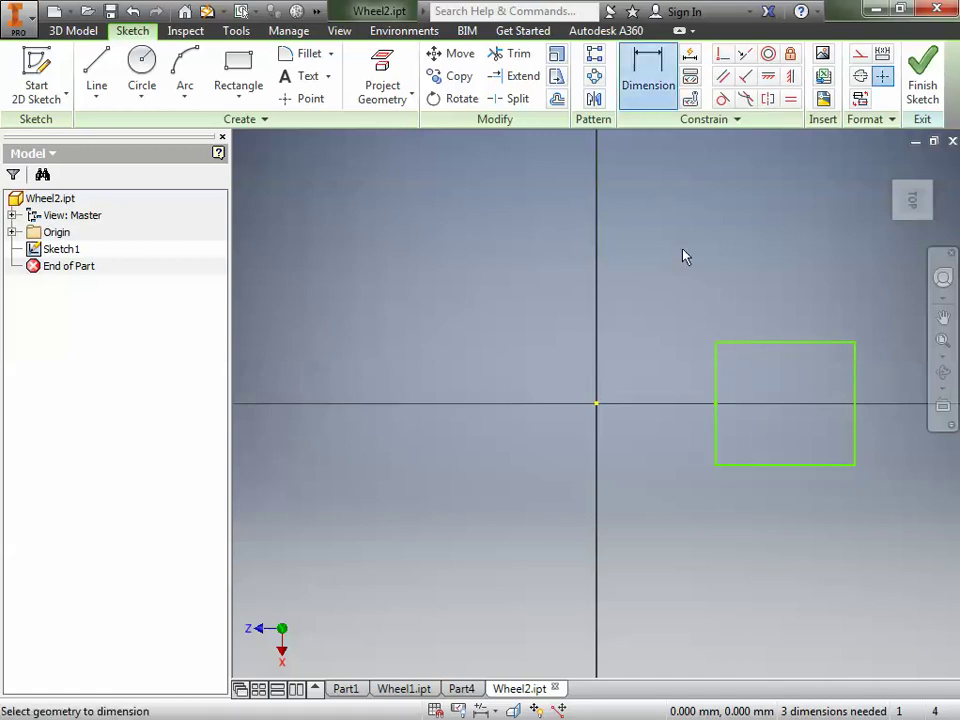
pyautogui.click(716, 388)
pyautogui.click(692, 381)
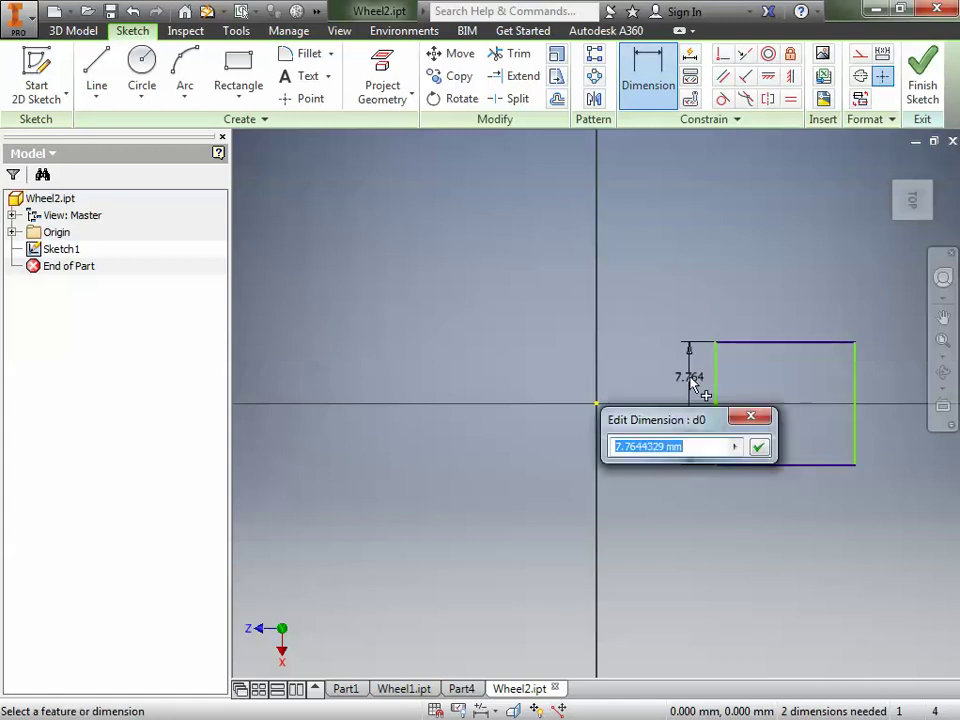
pyautogui.write('24')
pyautogui.press('Return')
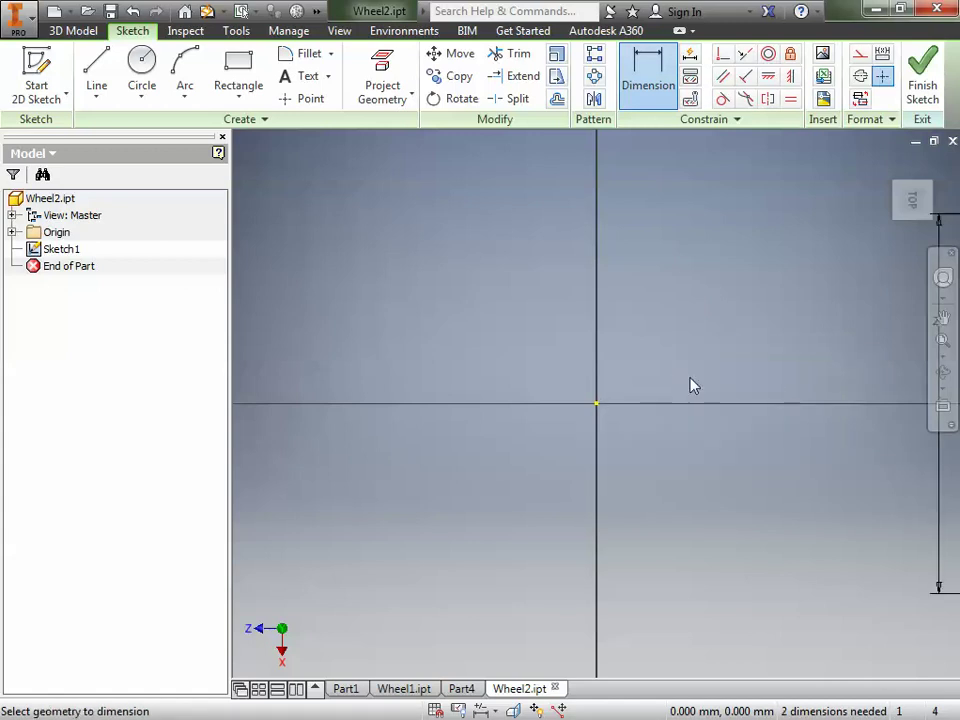
# - Zoom out and pan so the whole rectangle profile is centred in view
pyautogui.scroll(-5, 735, 446)
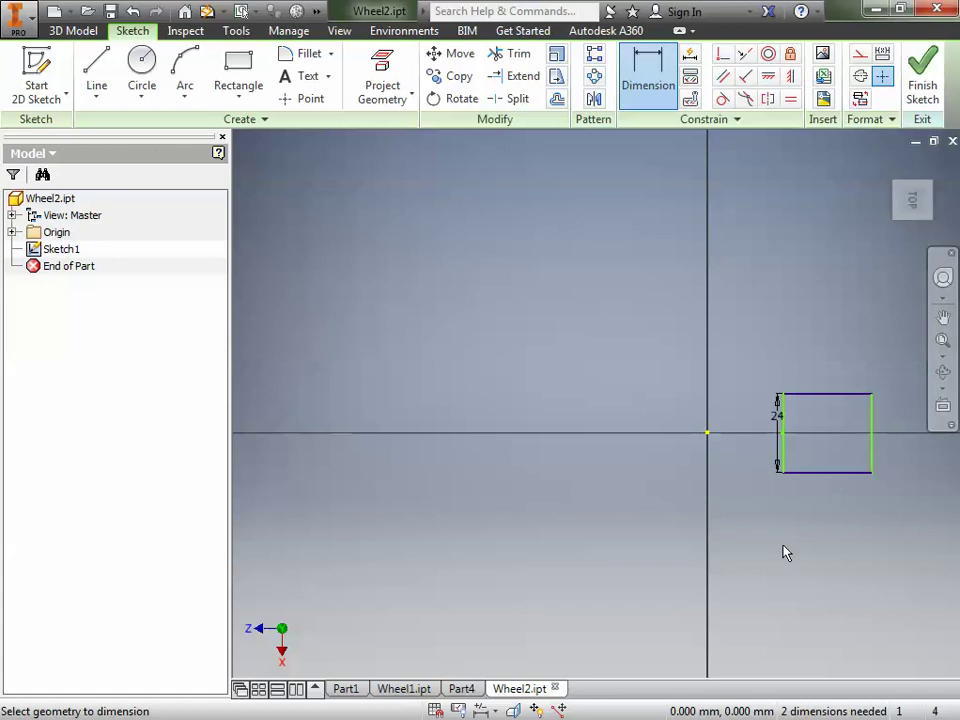
pyautogui.click(943, 316)
pyautogui.moveTo(870, 579)
pyautogui.mouseDown()
pyautogui.moveTo(706, 542)
pyautogui.moveTo(662, 504)
pyautogui.moveTo(662, 514)
pyautogui.mouseUp()
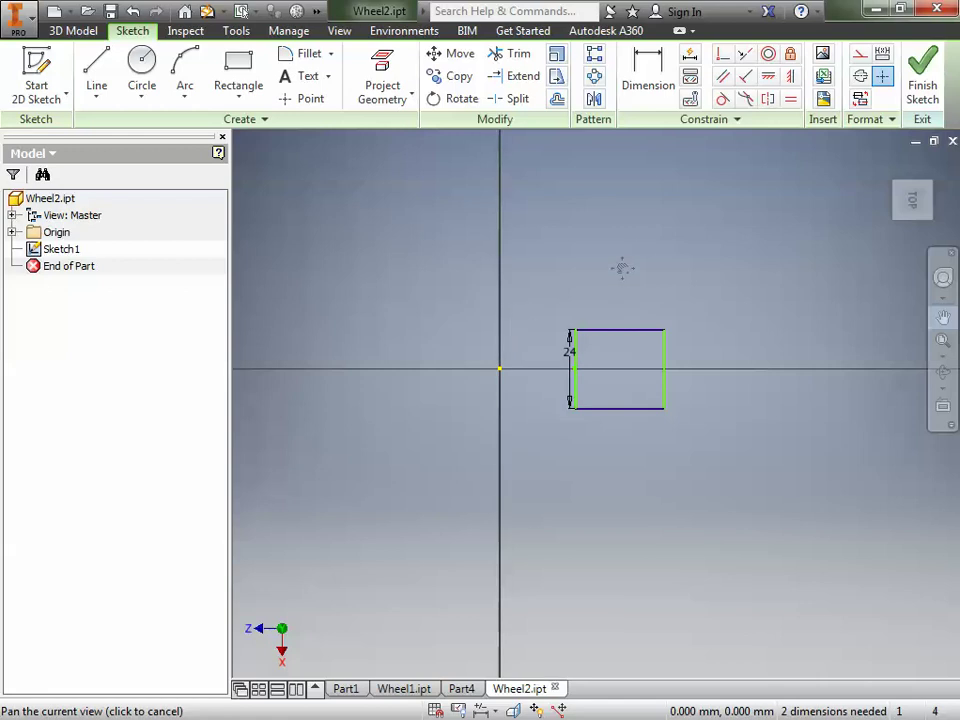
pyautogui.click(649, 80)
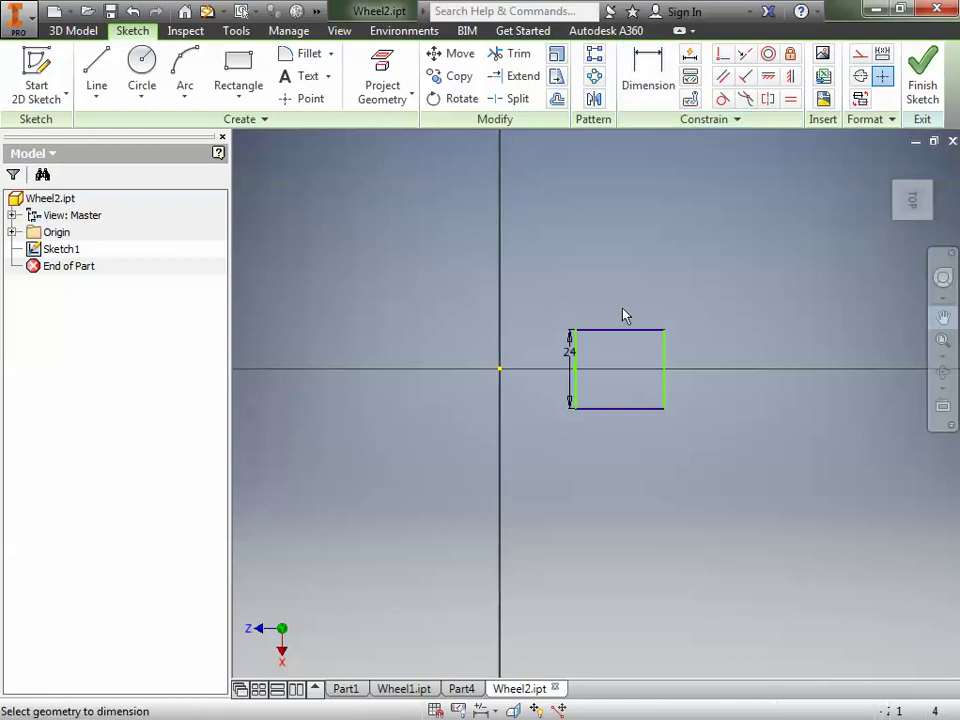
# - Add 35 mm and 55 mm horizontal dimensions from the origin to the left and right edges
pyautogui.click(574, 392)
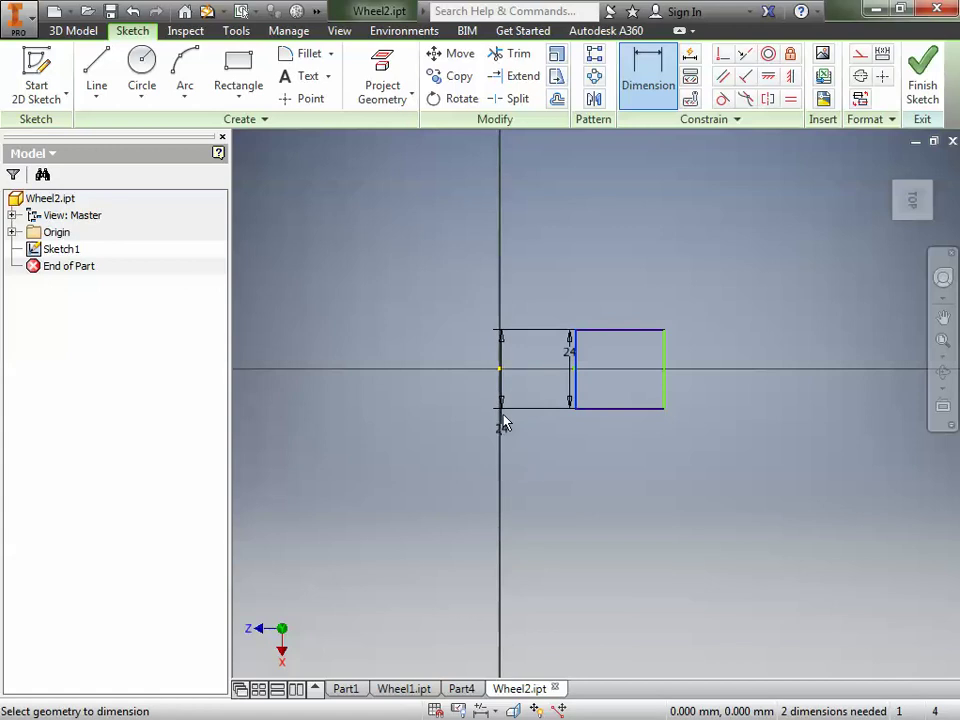
pyautogui.click(500, 376)
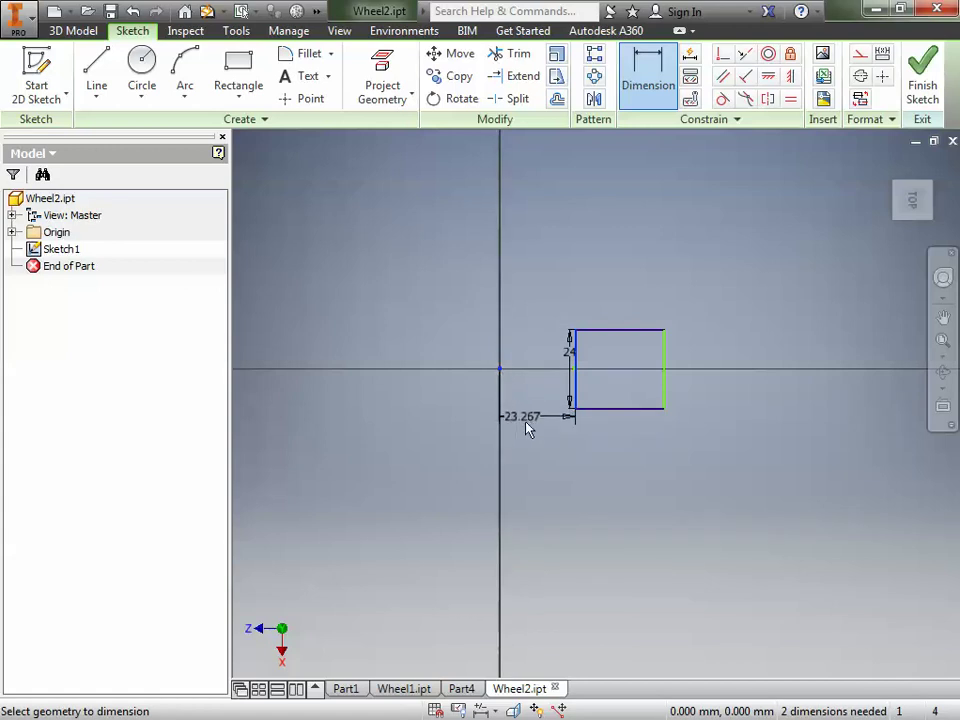
pyautogui.click(536, 496)
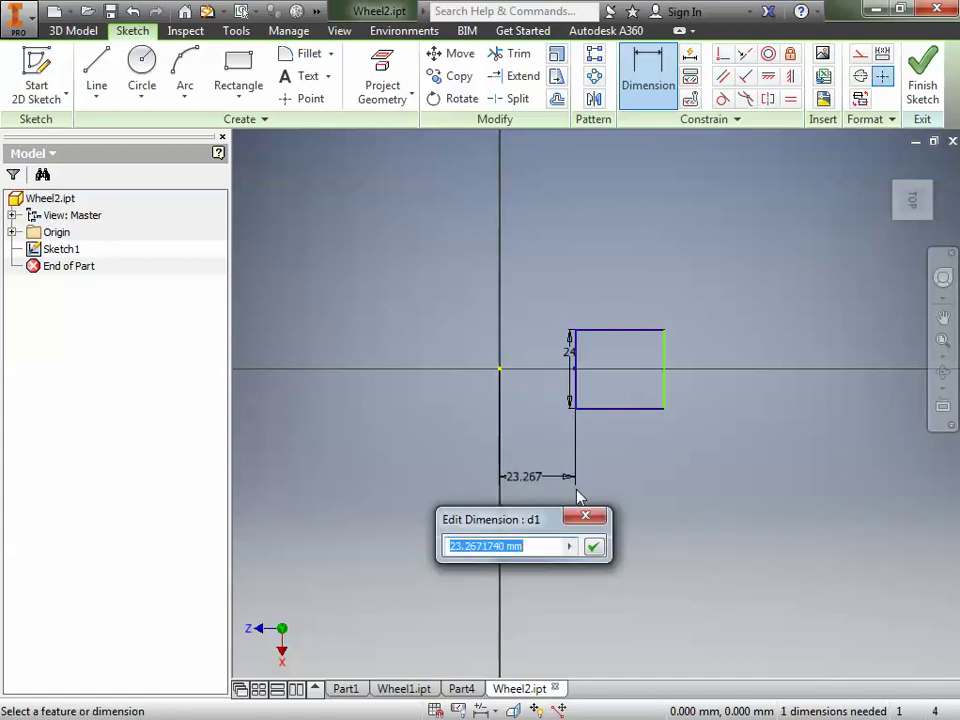
pyautogui.write('35')
pyautogui.press('Return')
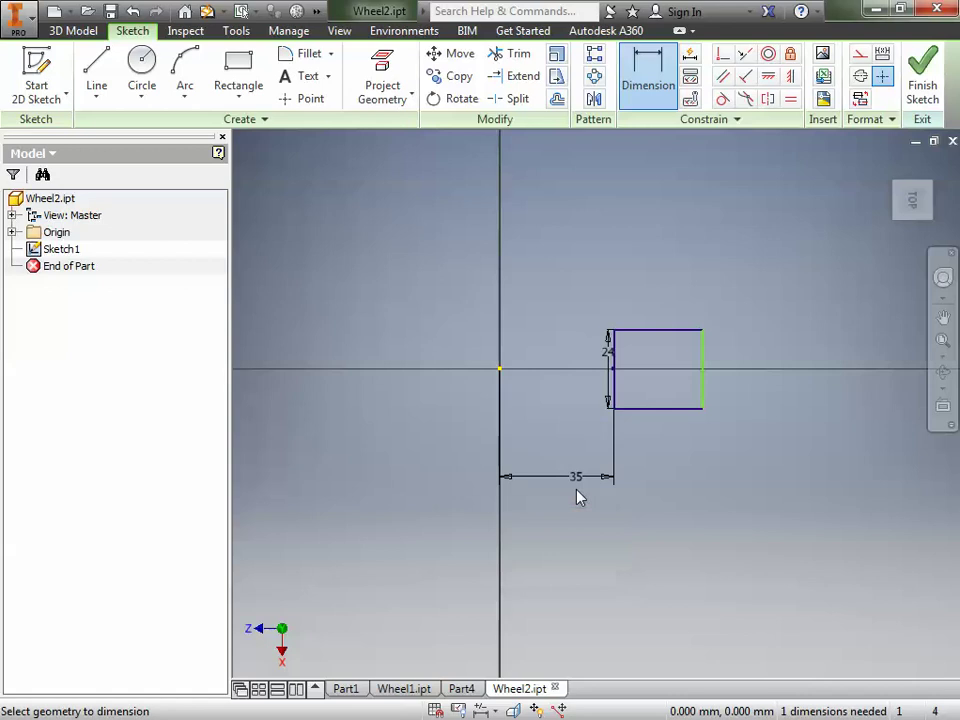
pyautogui.click(703, 386)
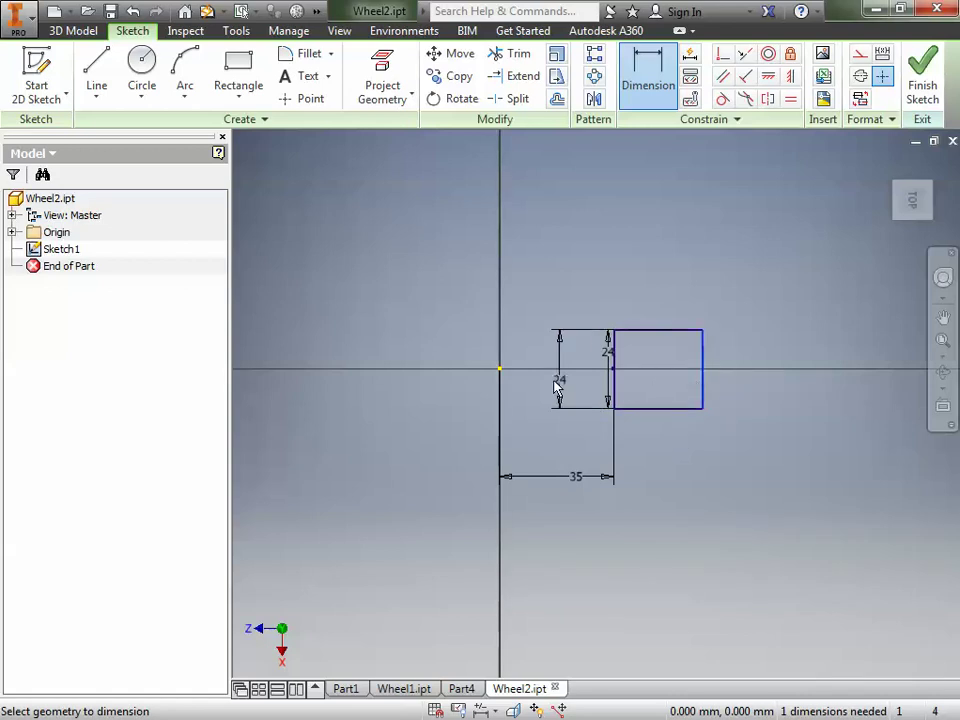
pyautogui.click(501, 371)
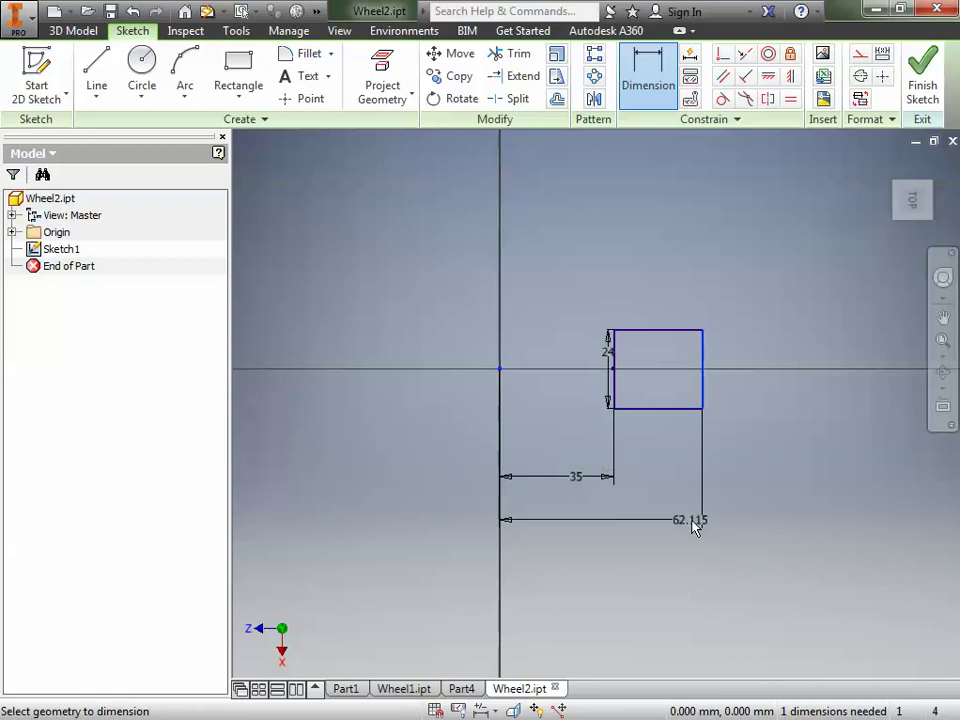
pyautogui.click(662, 549)
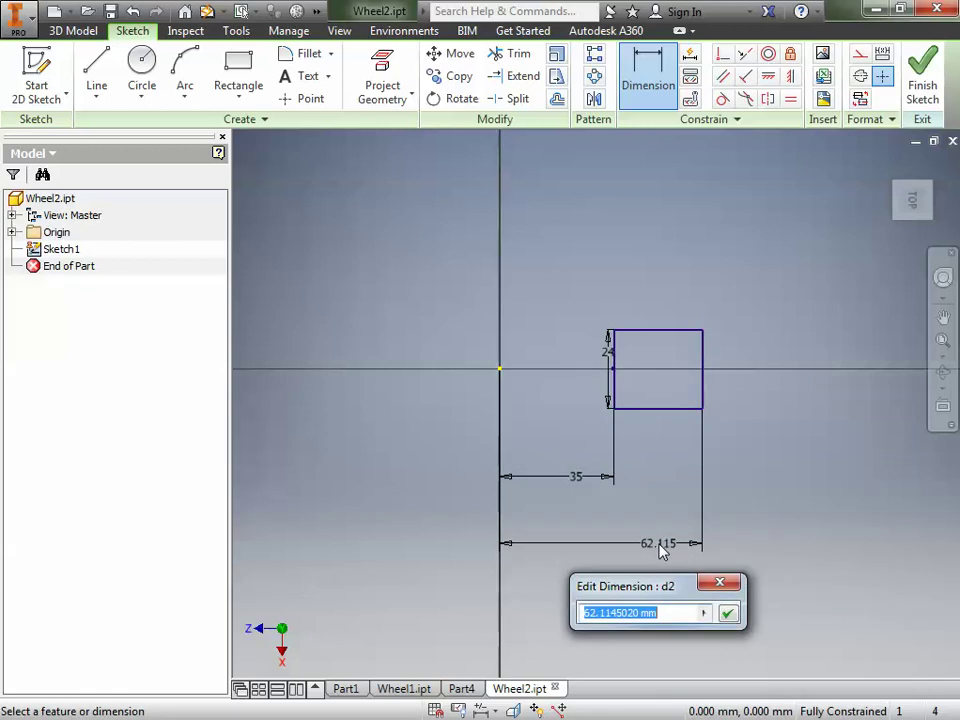
pyautogui.write('55')
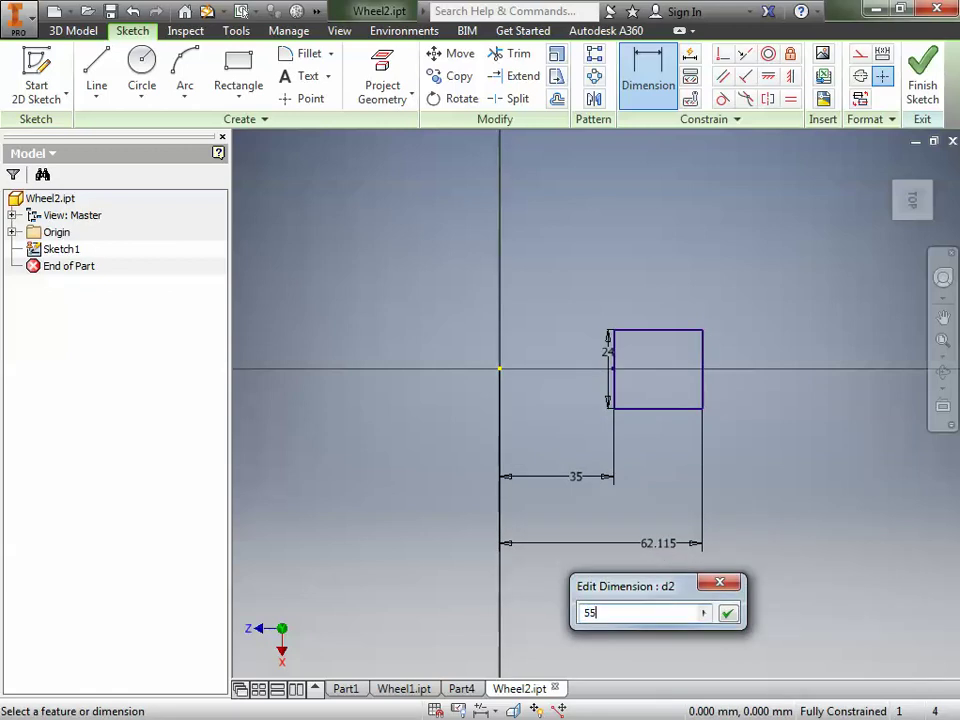
pyautogui.press('Return')
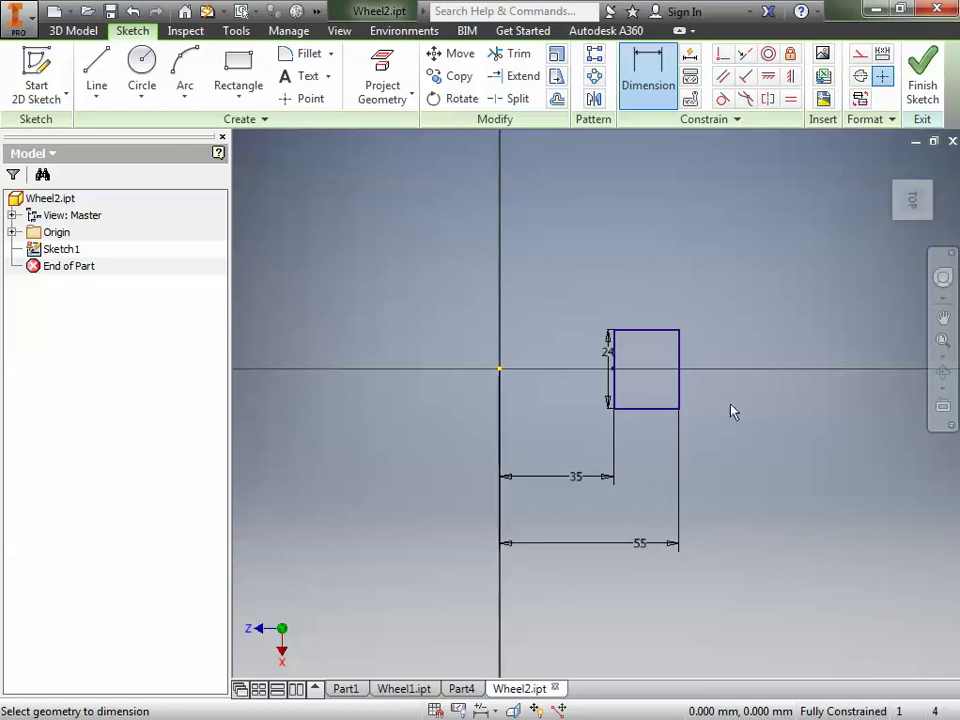
pyautogui.press('Escape')
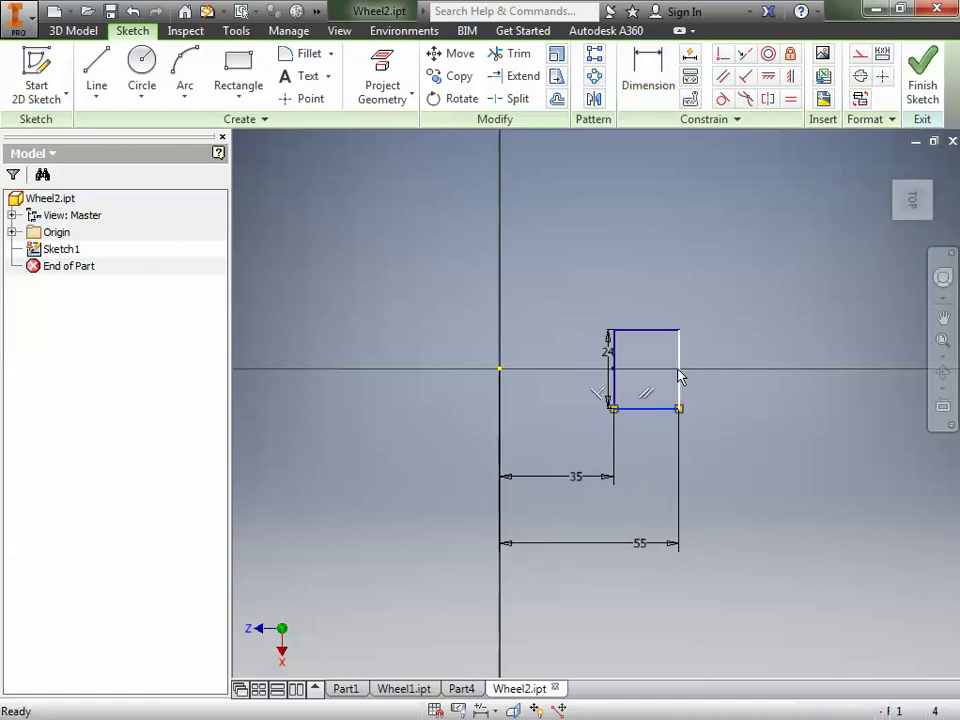
# - Check the rectangle edges are locked by dragging them, then finish Sketch1
pyautogui.moveTo(679, 377)
pyautogui.mouseDown()
pyautogui.moveTo(715, 380)
pyautogui.moveTo(680, 372)
pyautogui.mouseUp()
pyautogui.moveTo(611, 336); pyautogui.dragTo(777, 367)
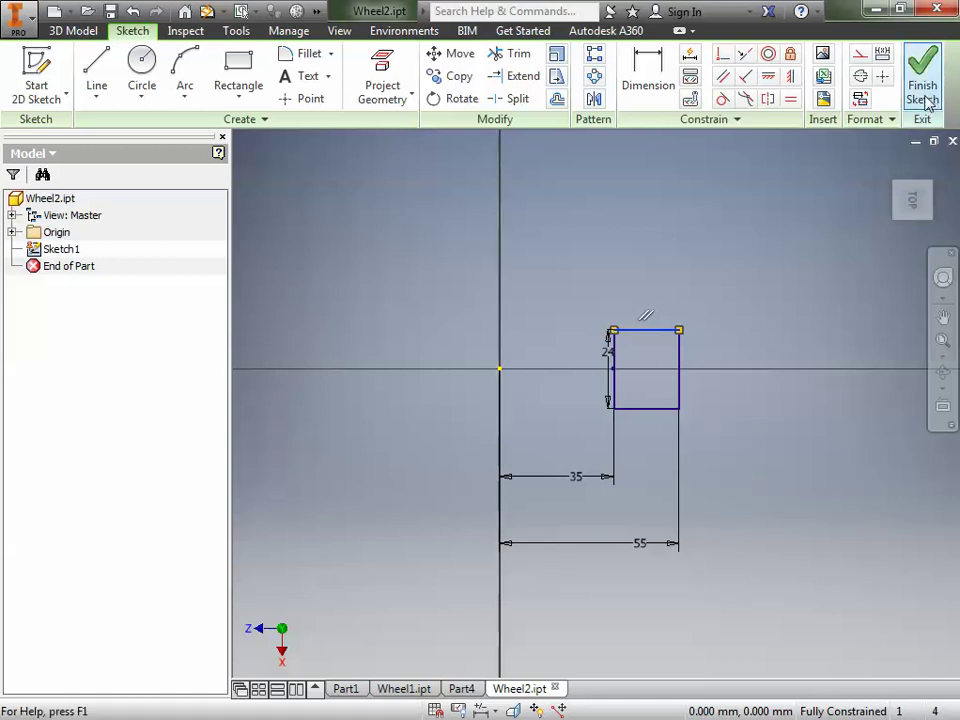
pyautogui.rightClick(793, 261)
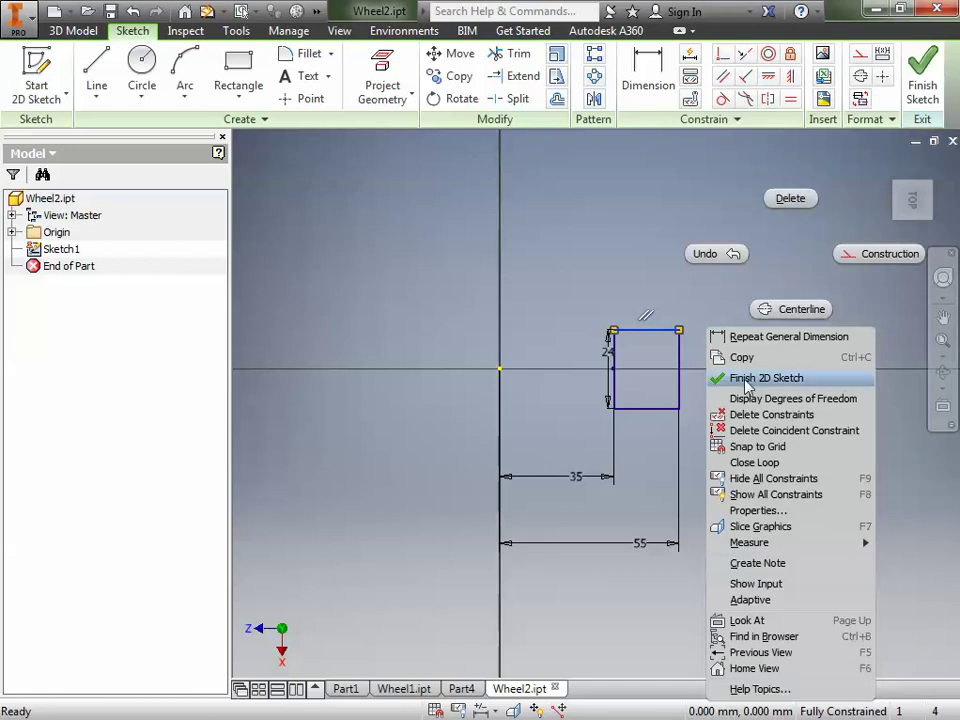
pyautogui.click(922, 95)
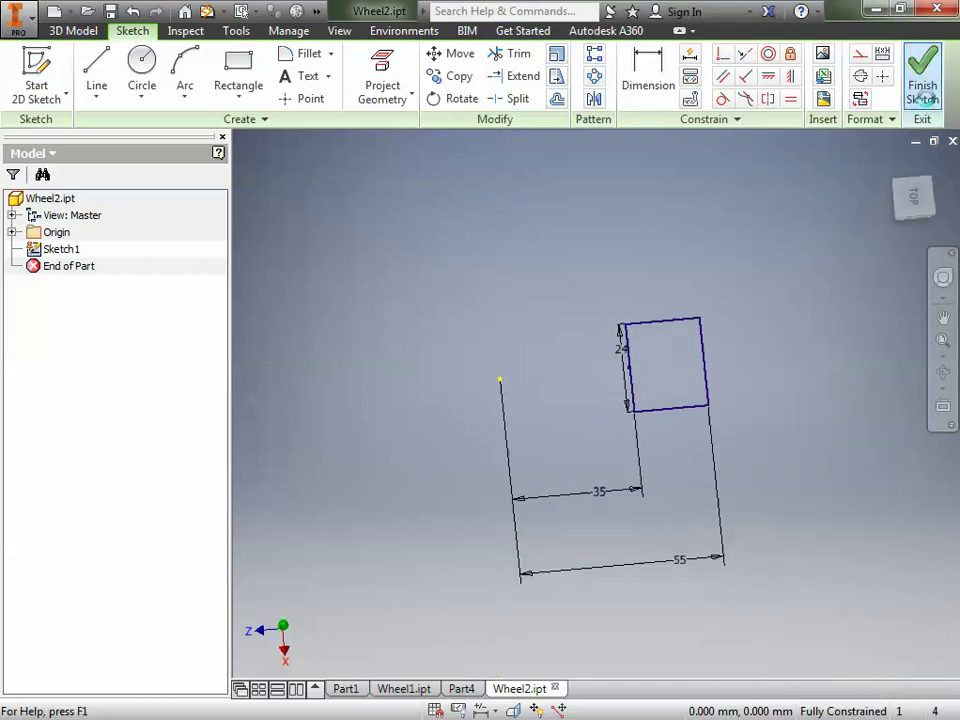
# - Pan and zoom out to show the whole rectangle with its 24, 35 and 55 dimensions
pyautogui.click(943, 317)
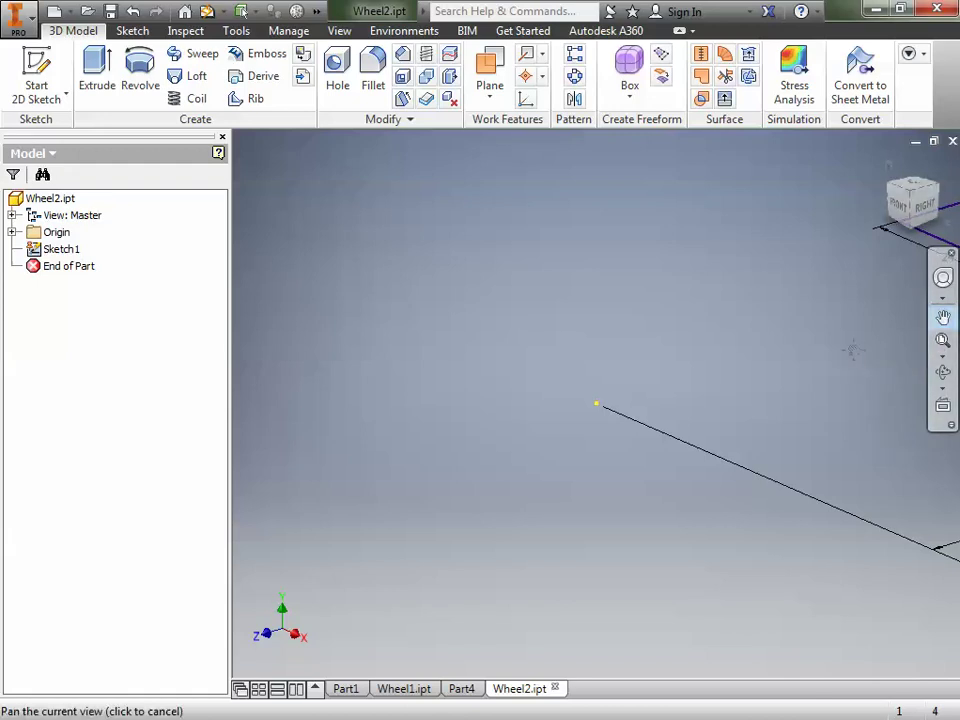
pyautogui.moveTo(851, 349)
pyautogui.mouseDown()
pyautogui.moveTo(729, 360)
pyautogui.moveTo(429, 349)
pyautogui.moveTo(585, 341)
pyautogui.moveTo(588, 350)
pyautogui.mouseUp()
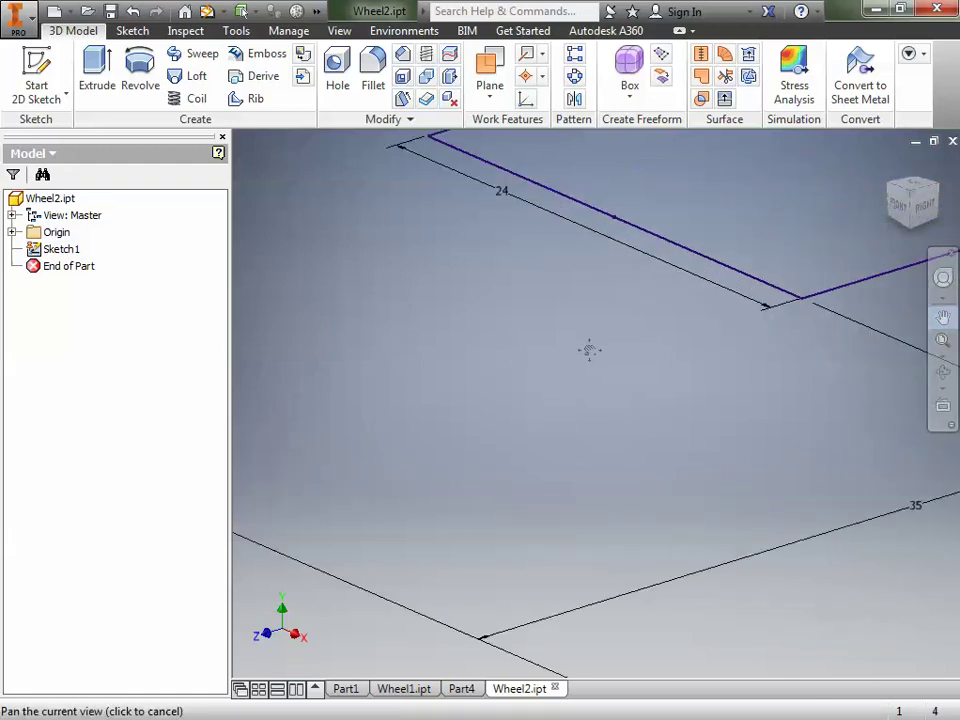
pyautogui.scroll(-5, 588, 350)
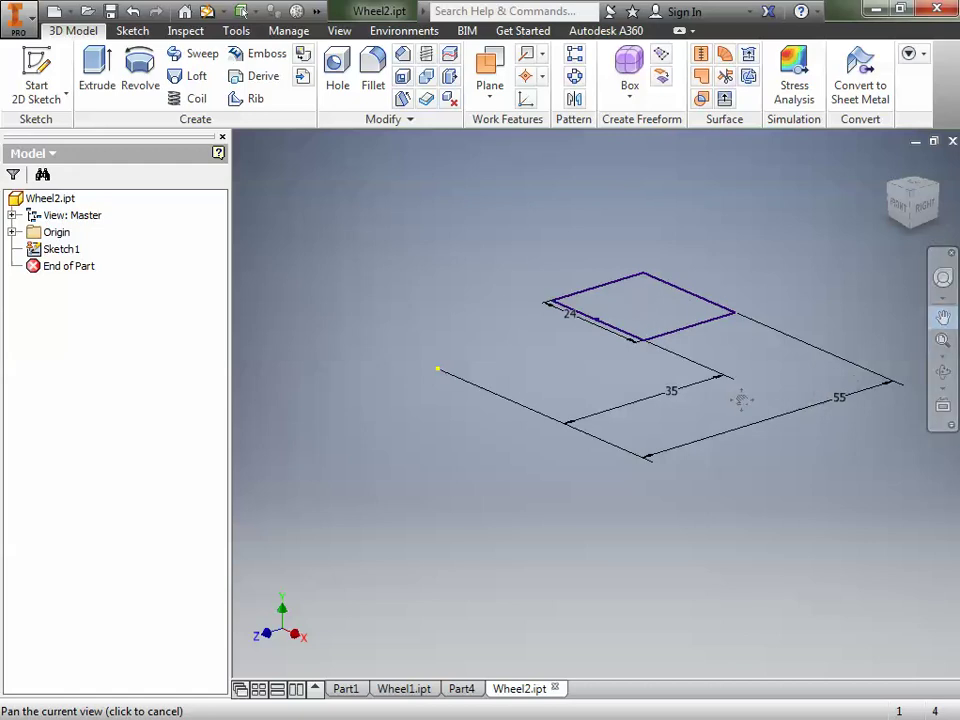
pyautogui.click(141, 78)
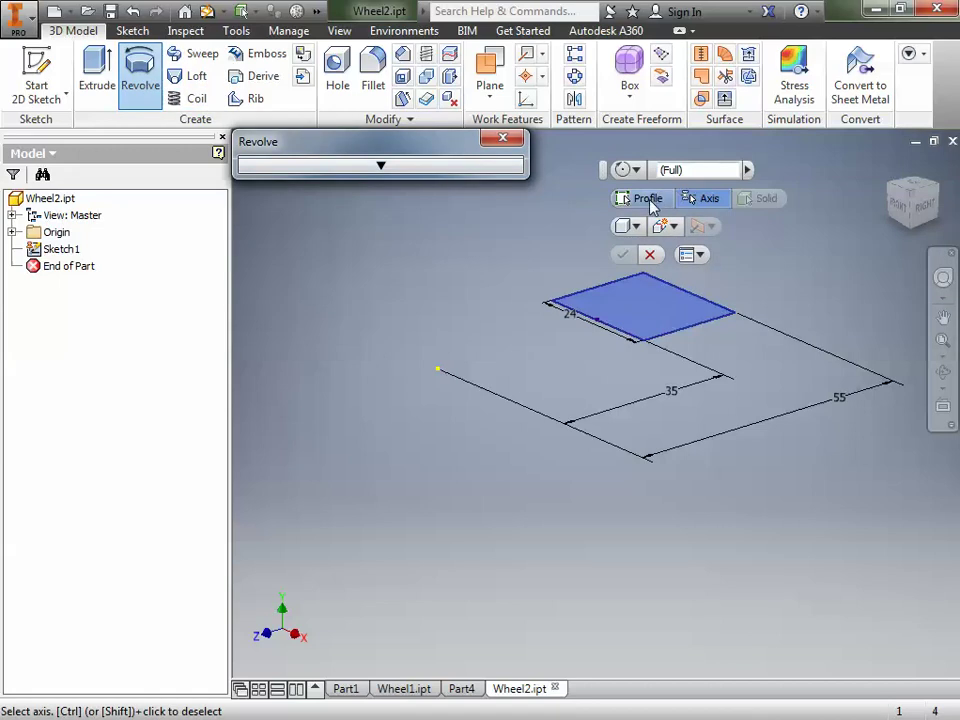
# - Start a revolve of the rectangle, expand the Origin folder to show planes and axes, then cancel
pyautogui.click(647, 199)
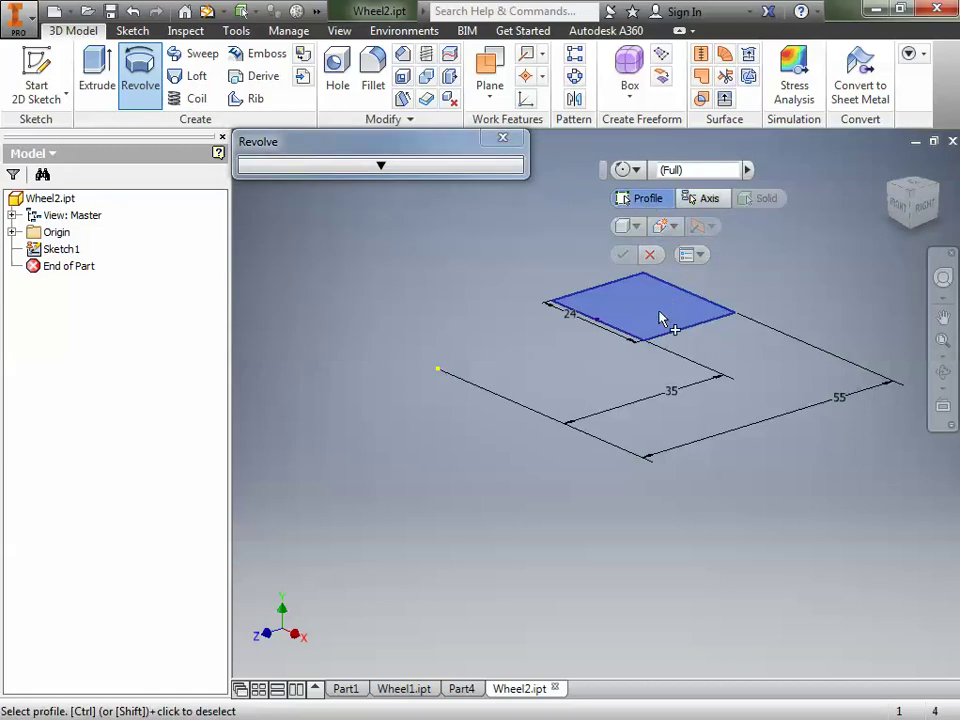
pyautogui.click(709, 199)
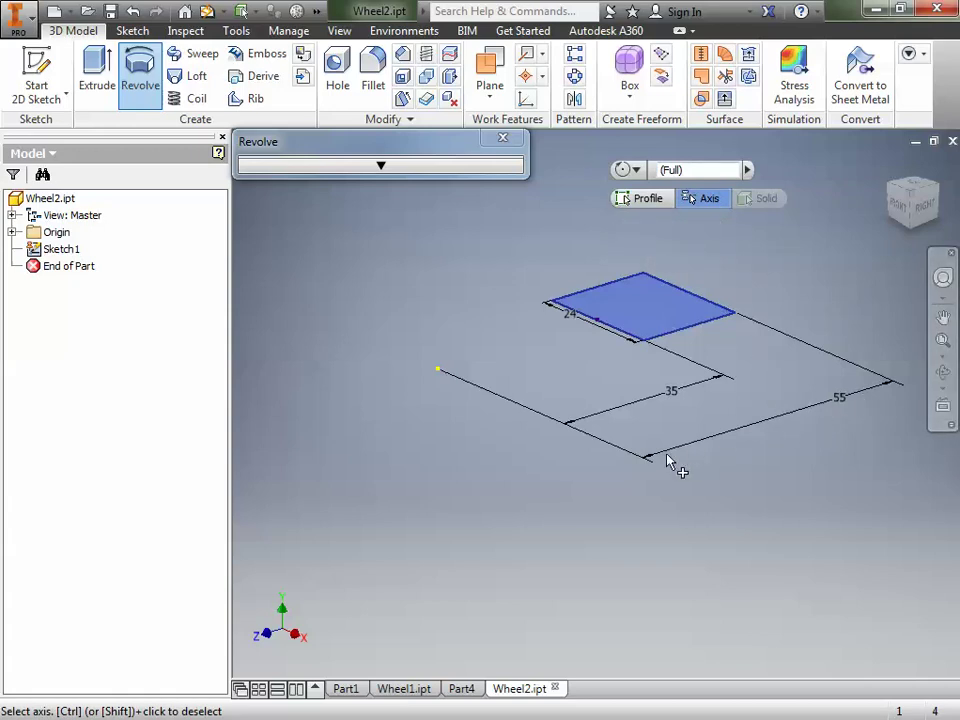
pyautogui.click(12, 232)
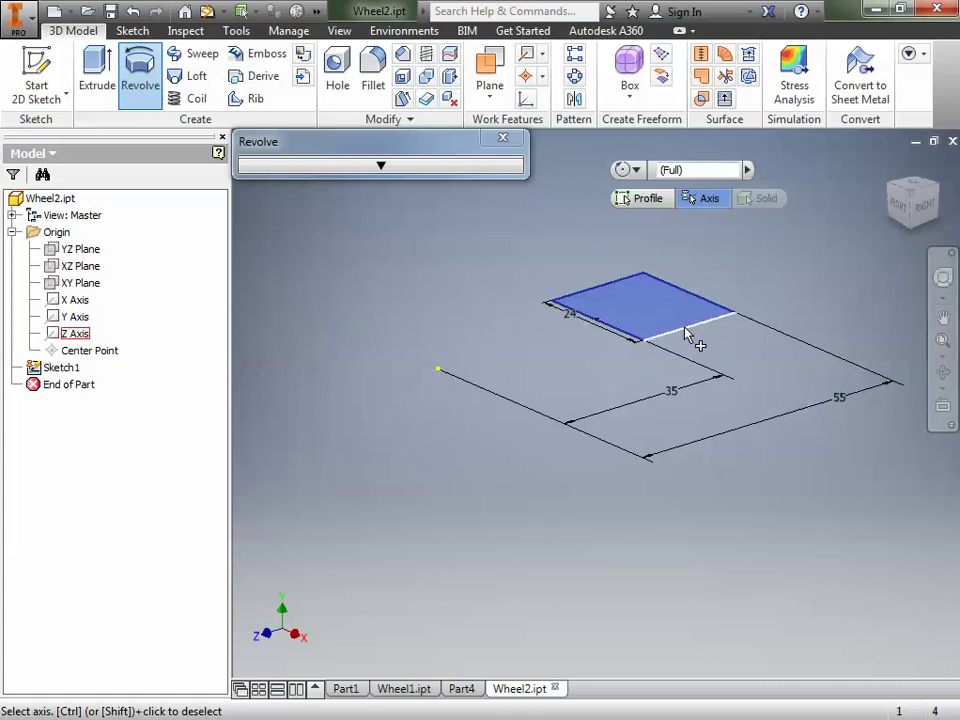
pyautogui.press('Escape')
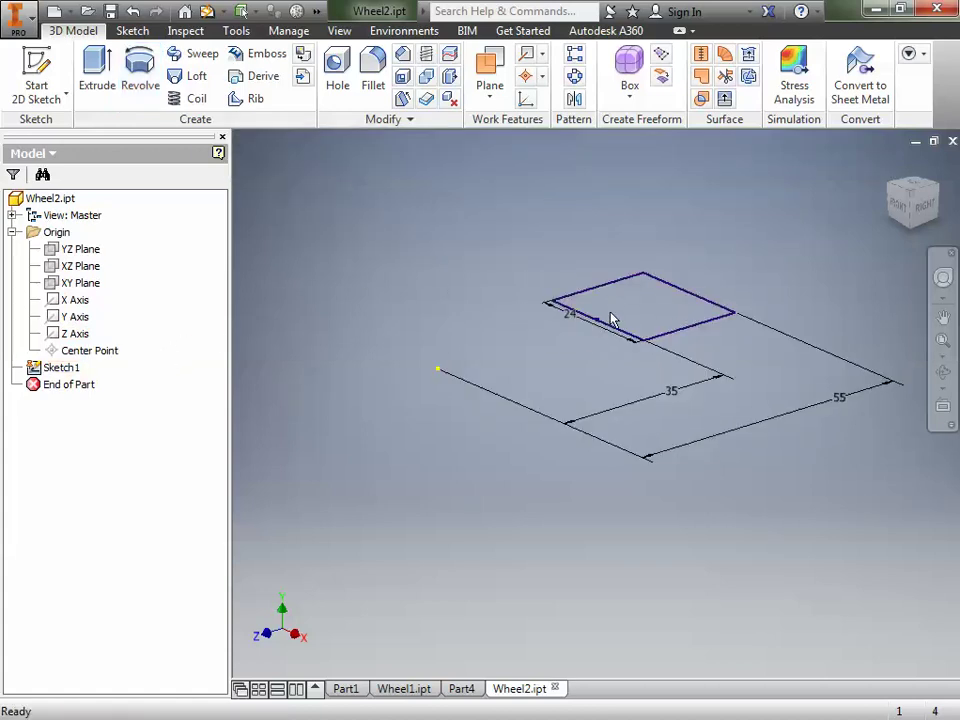
# - In Sketch1, draw a vertical line down from the origin as the revolve axis and finish the sketch
pyautogui.doubleClick(58, 368)
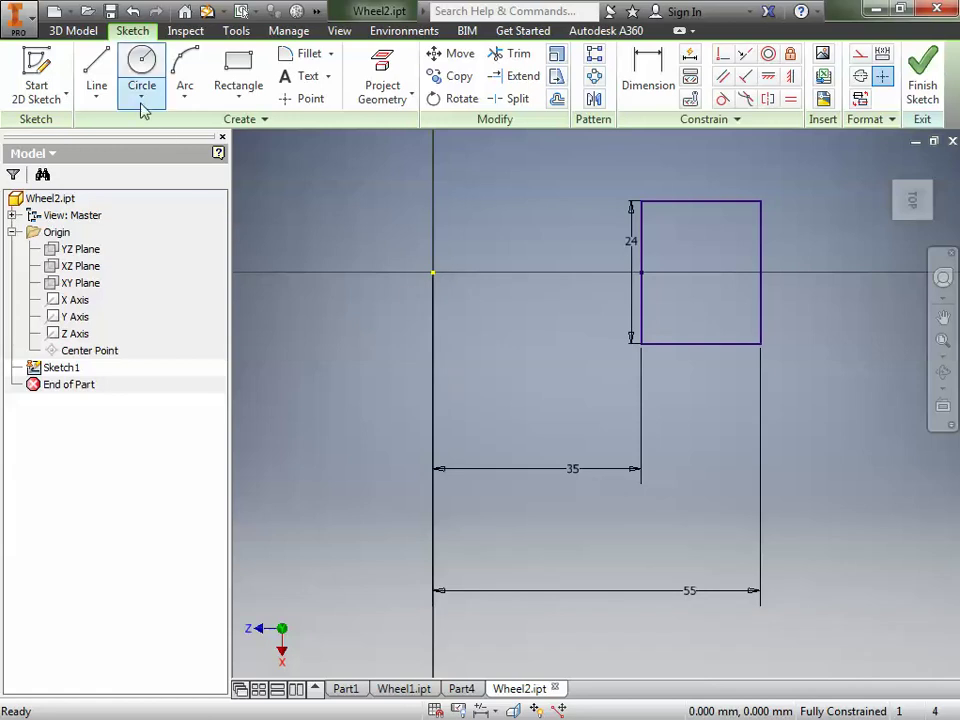
pyautogui.click(96, 97)
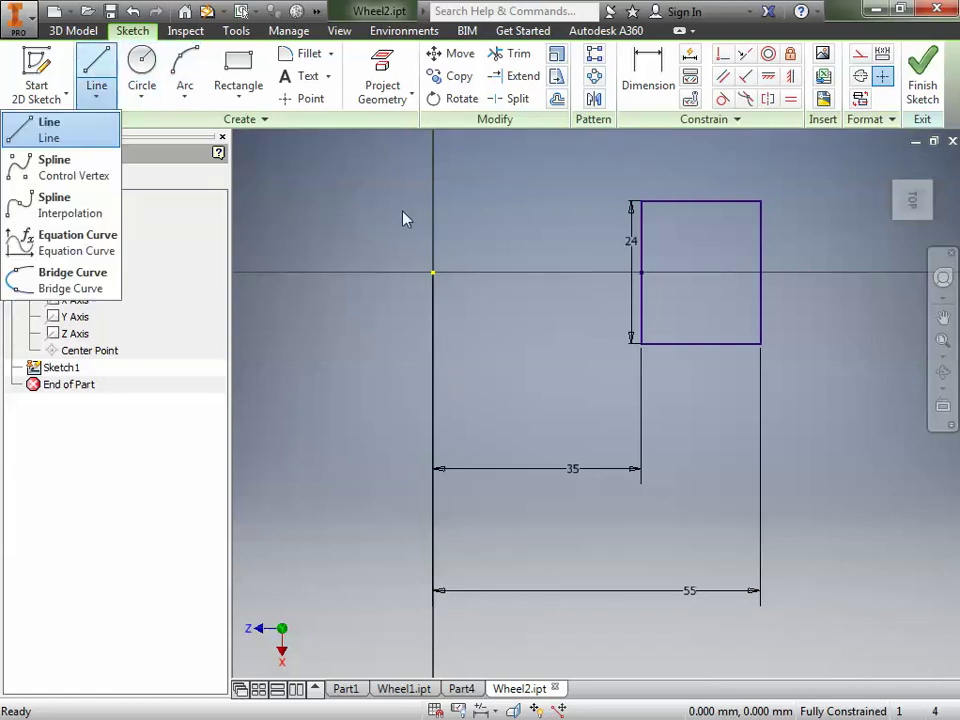
pyautogui.click(64, 138)
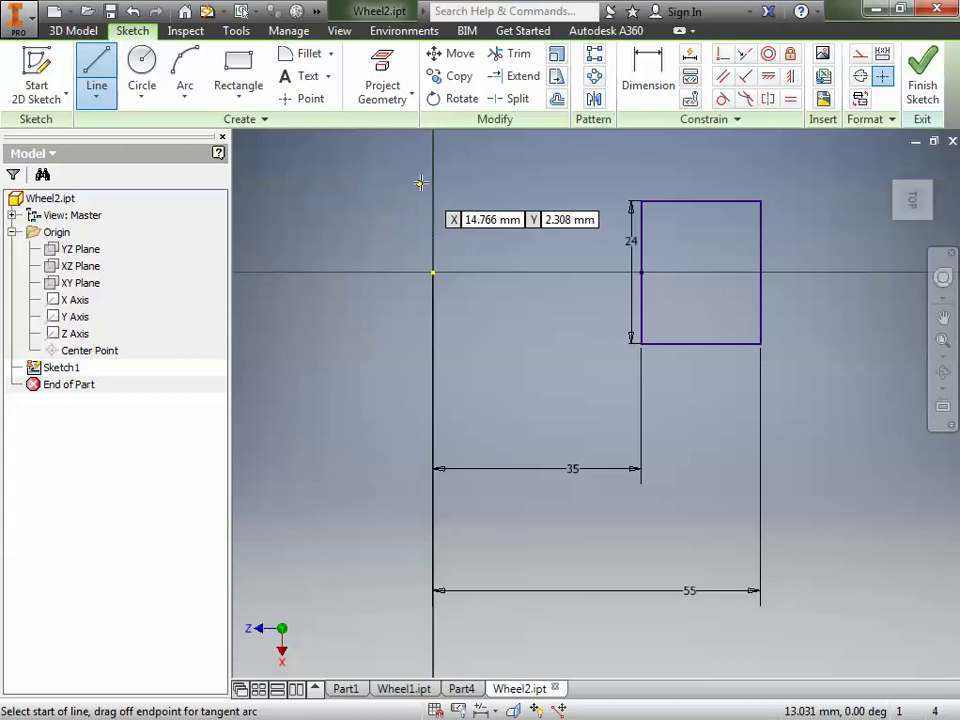
pyautogui.click(433, 272)
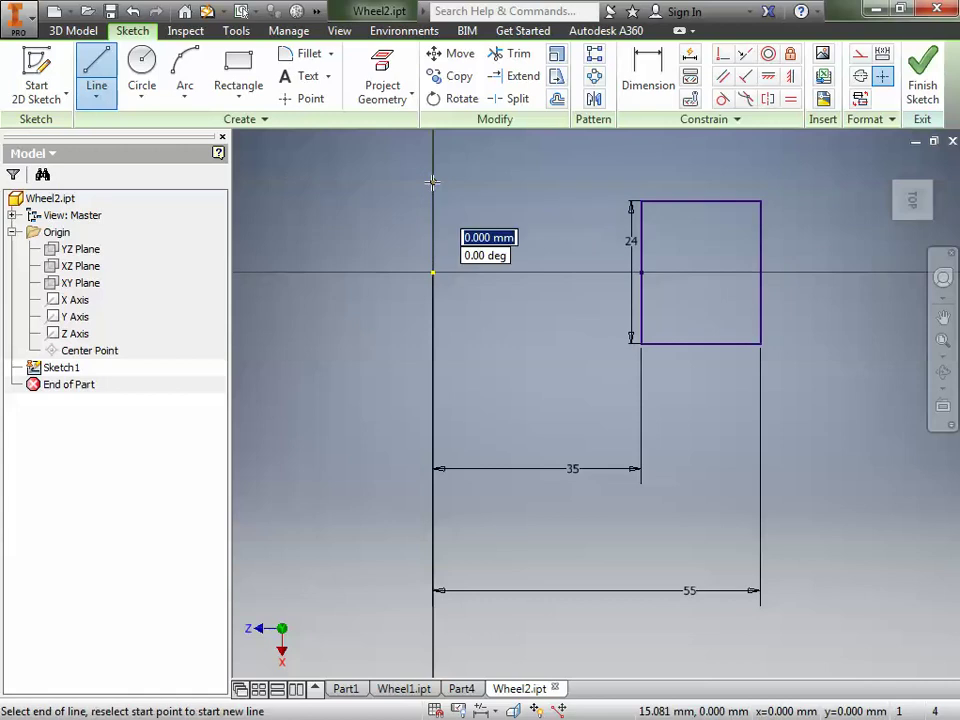
pyautogui.click(433, 355)
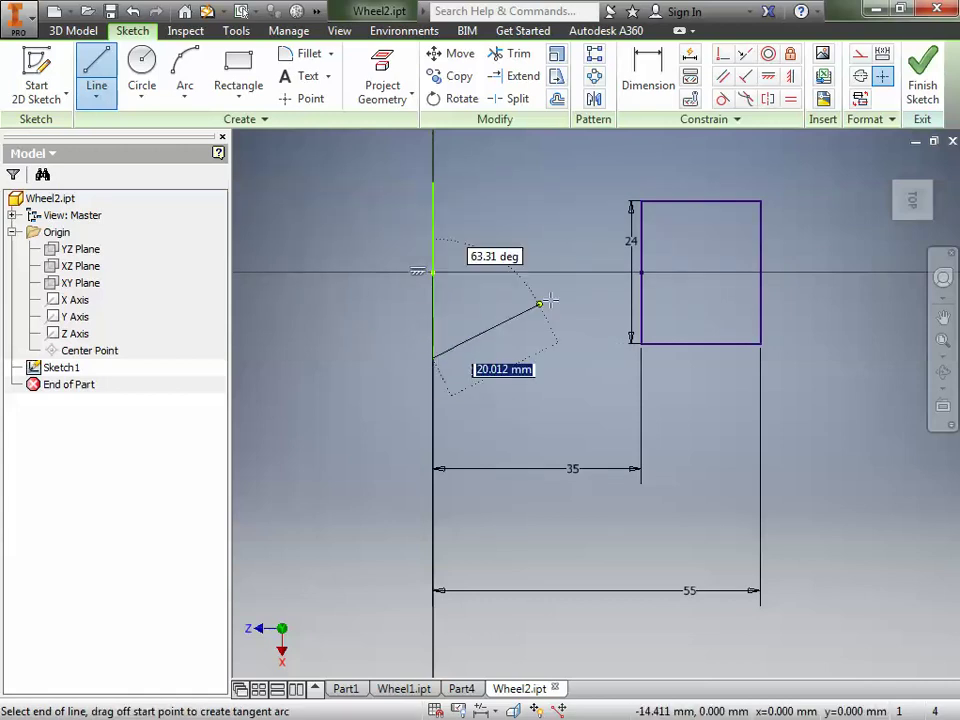
pyautogui.press('Escape')
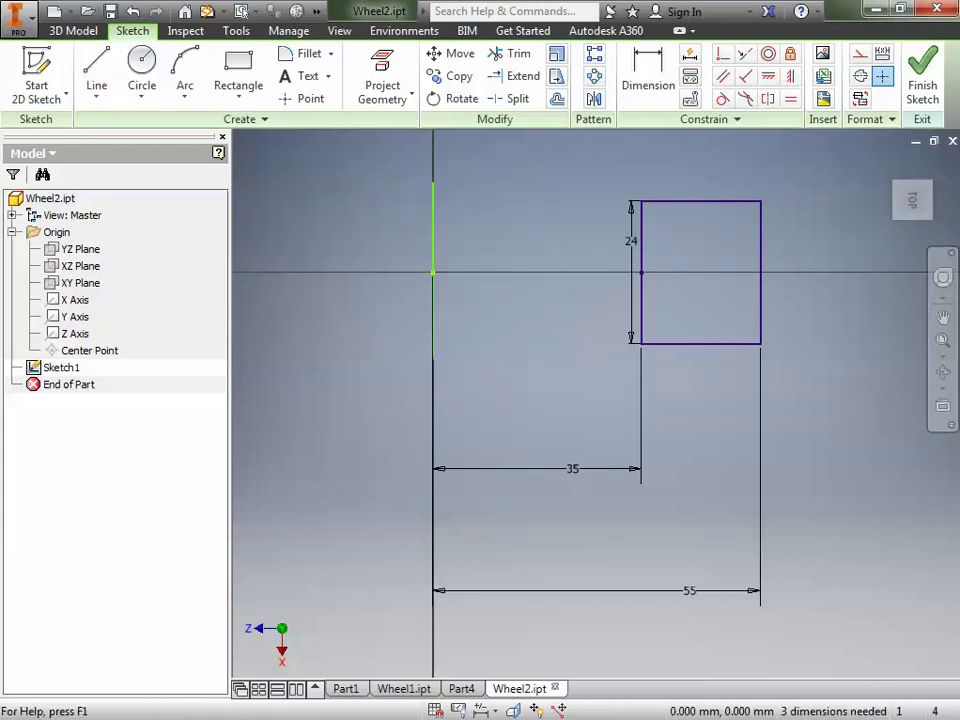
pyautogui.click(920, 100)
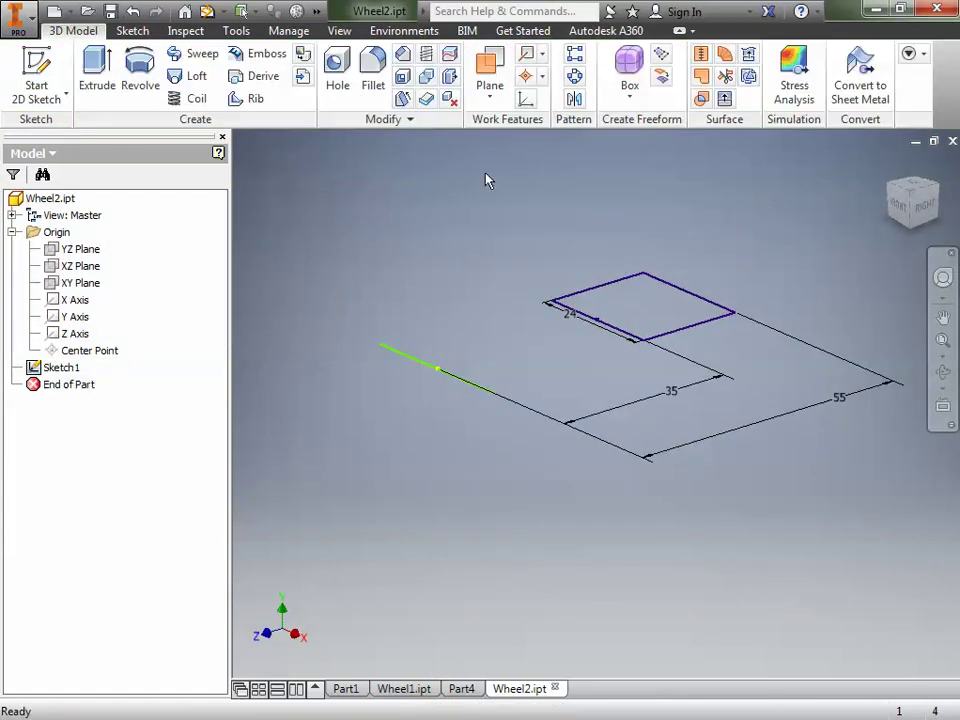
# - Revolve the rectangle a full 360° around the new vertical line to create Revolution1
pyautogui.click(140, 70)
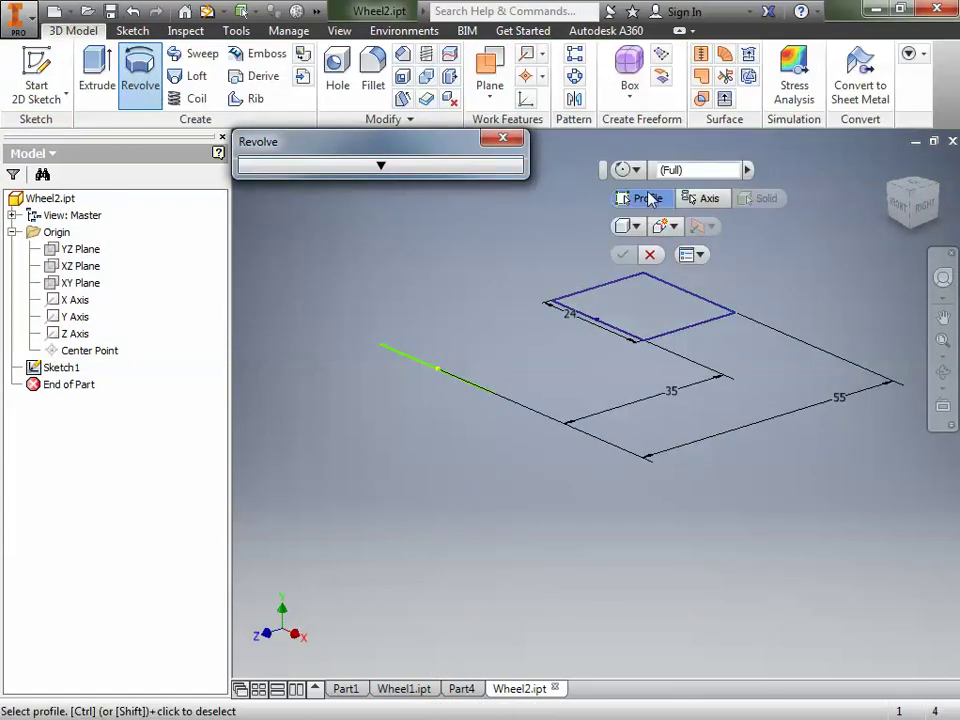
pyautogui.click(638, 323)
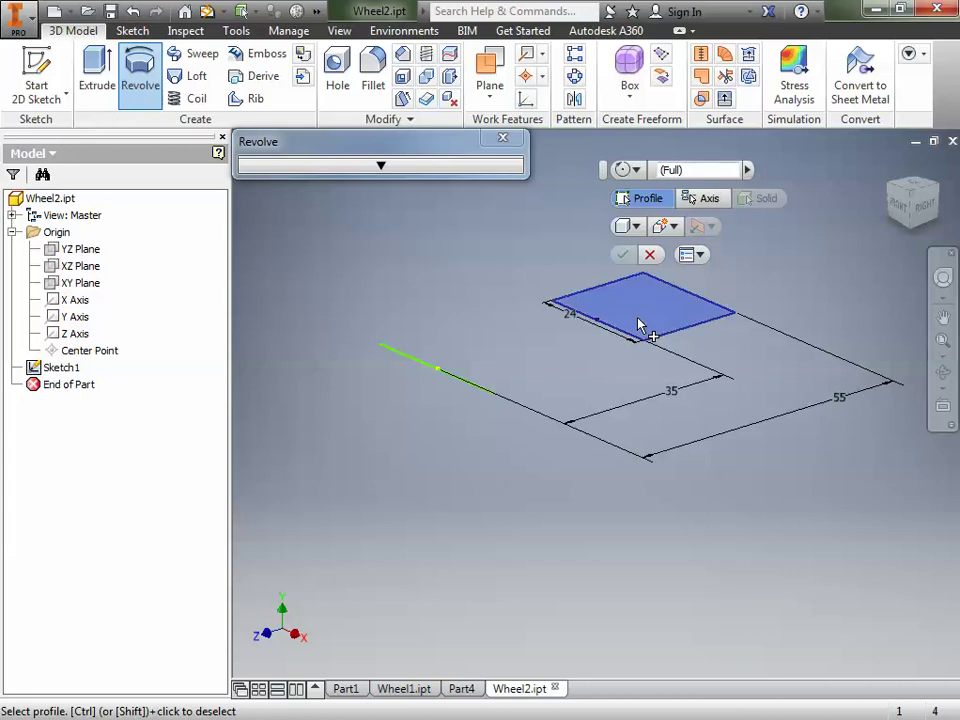
pyautogui.click(704, 200)
pyautogui.click(430, 372)
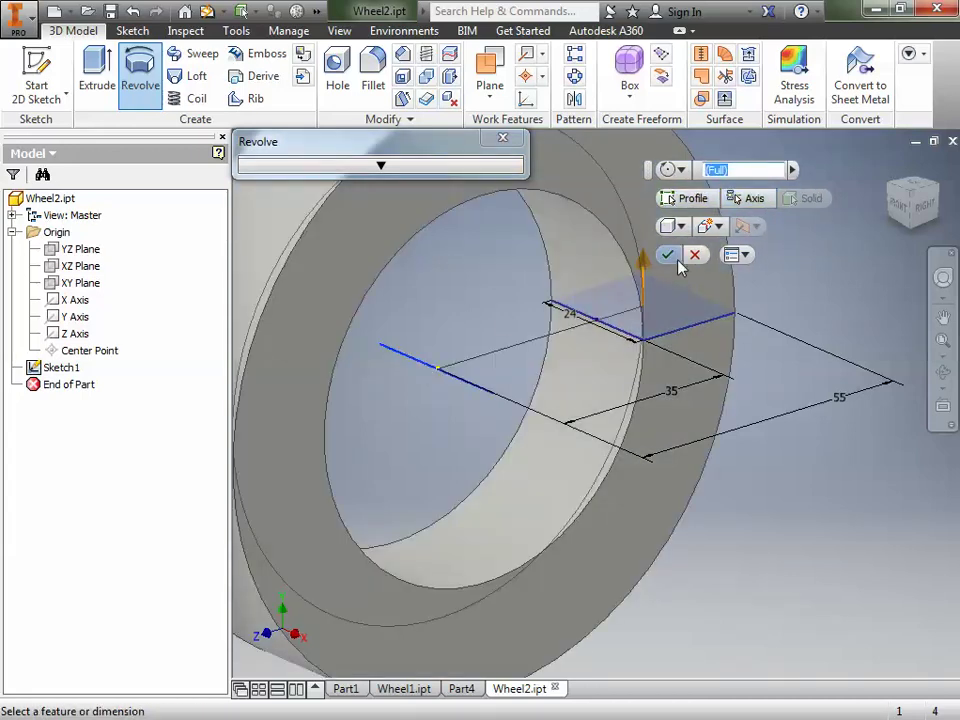
pyautogui.click(679, 260)
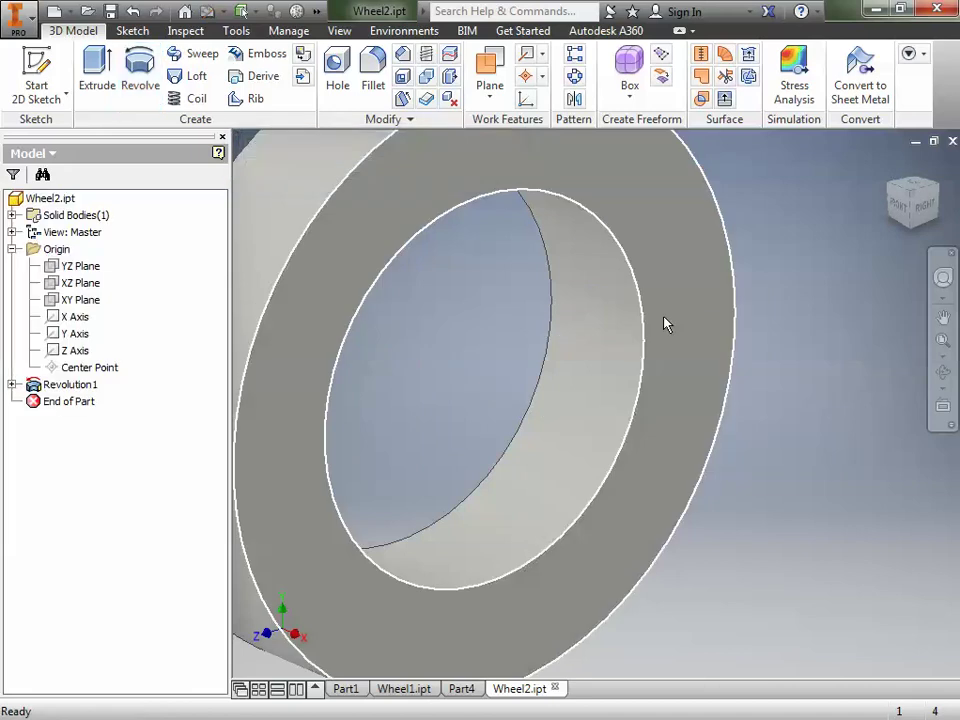
pyautogui.scroll(-5, 660, 322)
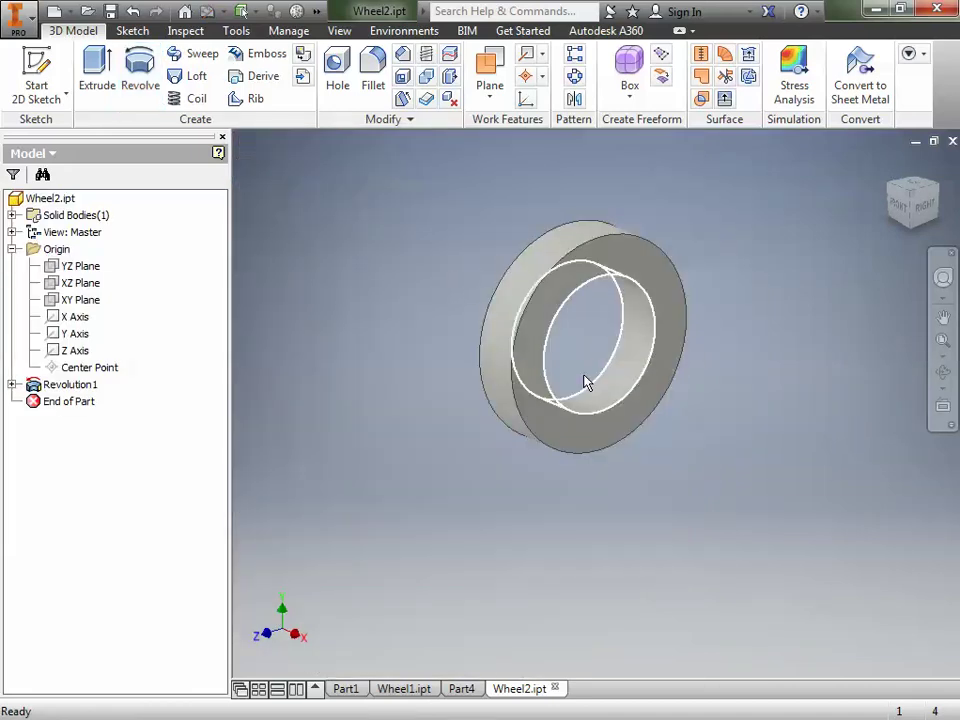
# - Fillet the ring's outer front and back edges with a 12 mm radius
pyautogui.click(374, 85)
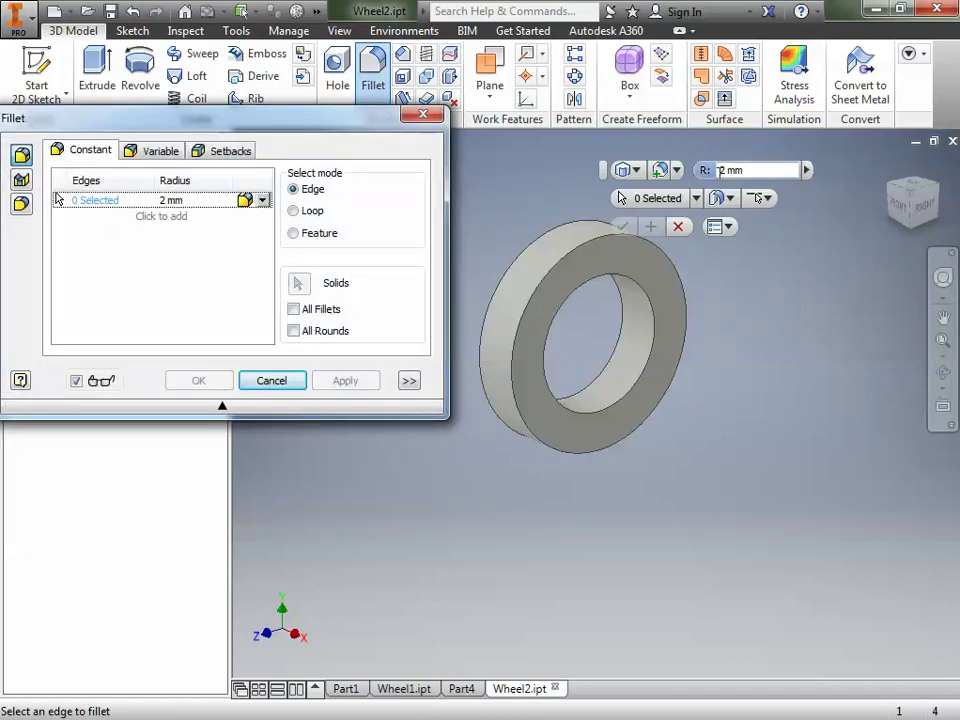
pyautogui.click(784, 172)
pyautogui.write('12')
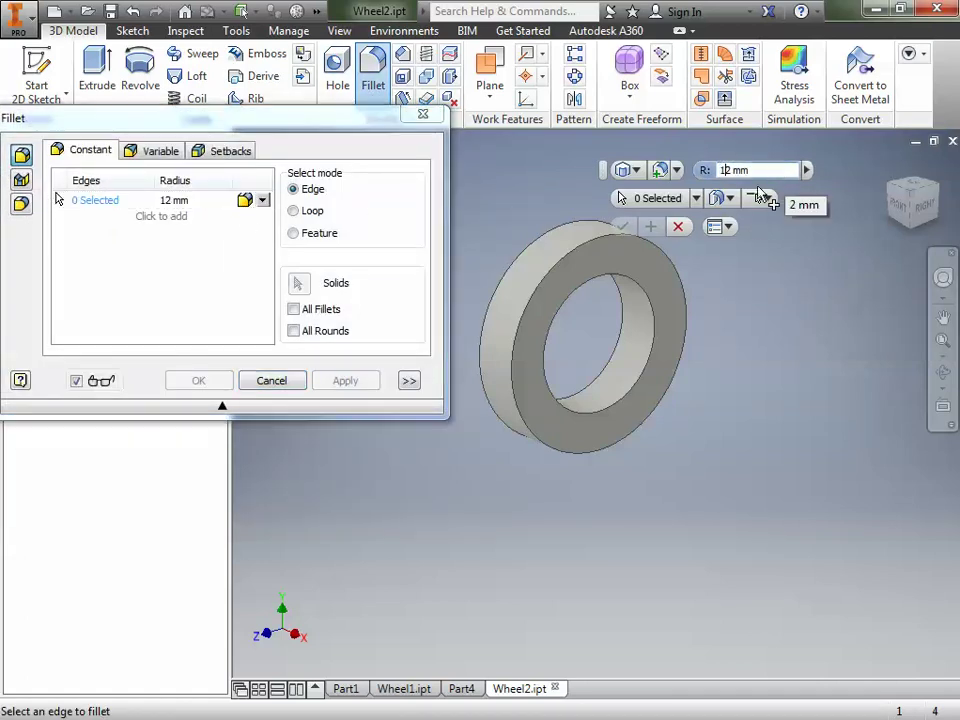
pyautogui.click(580, 236)
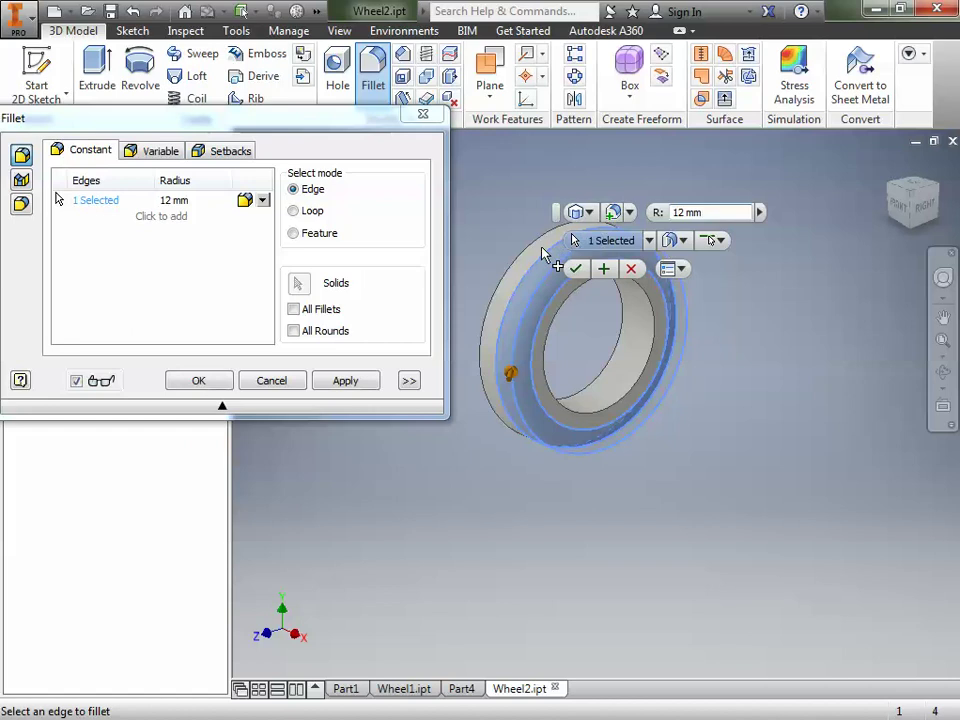
pyautogui.click(551, 279)
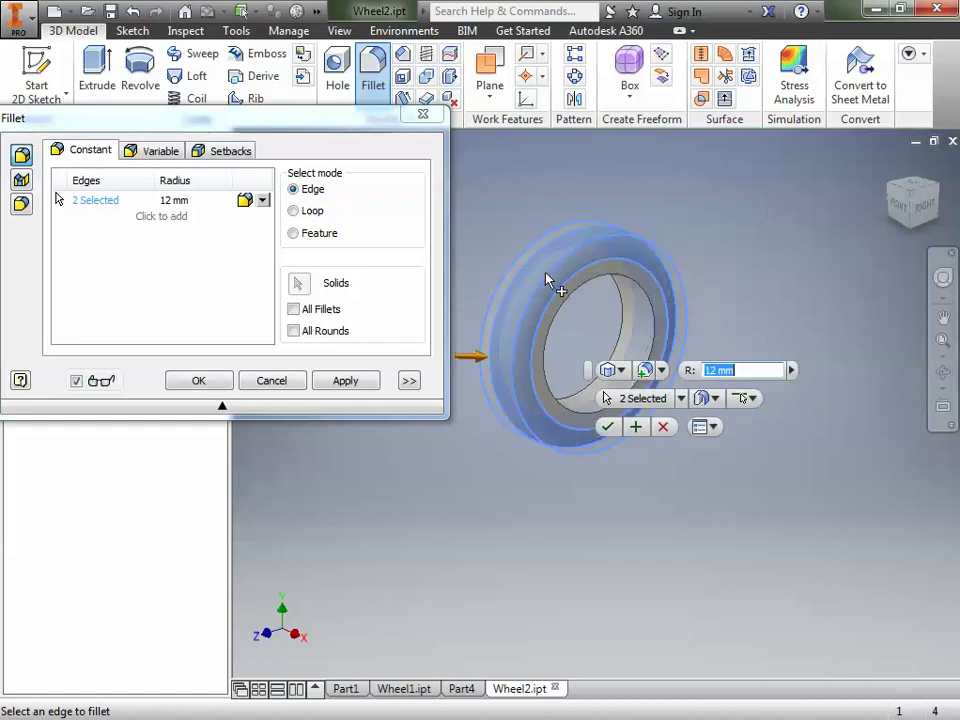
pyautogui.click(608, 427)
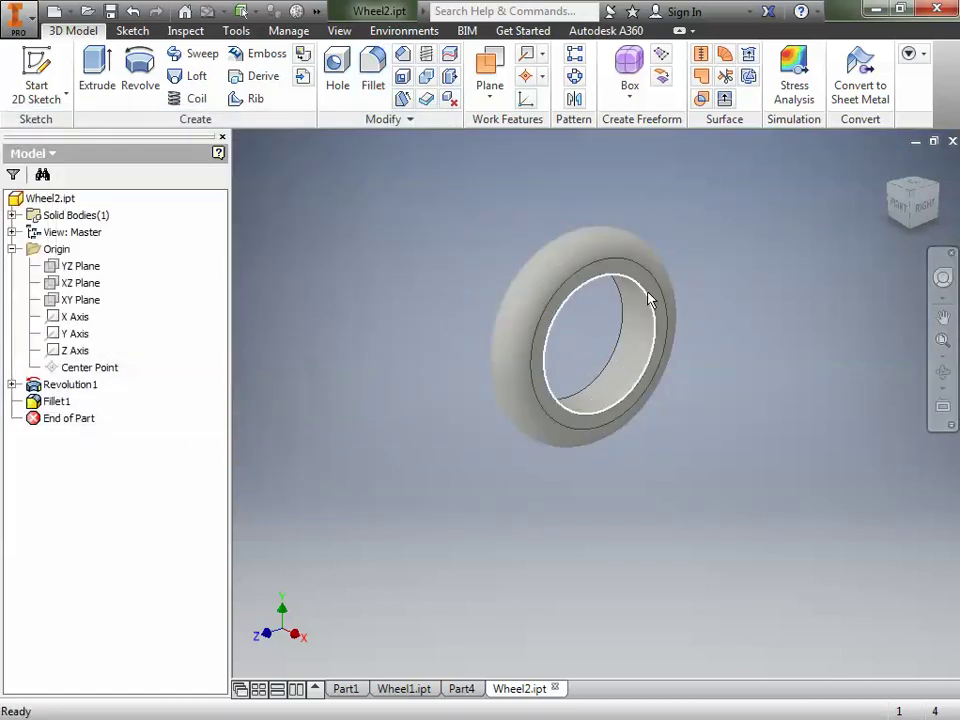
# - Save Wheel2.ipt from the Quick Access Toolbar
pyautogui.click(110, 12)
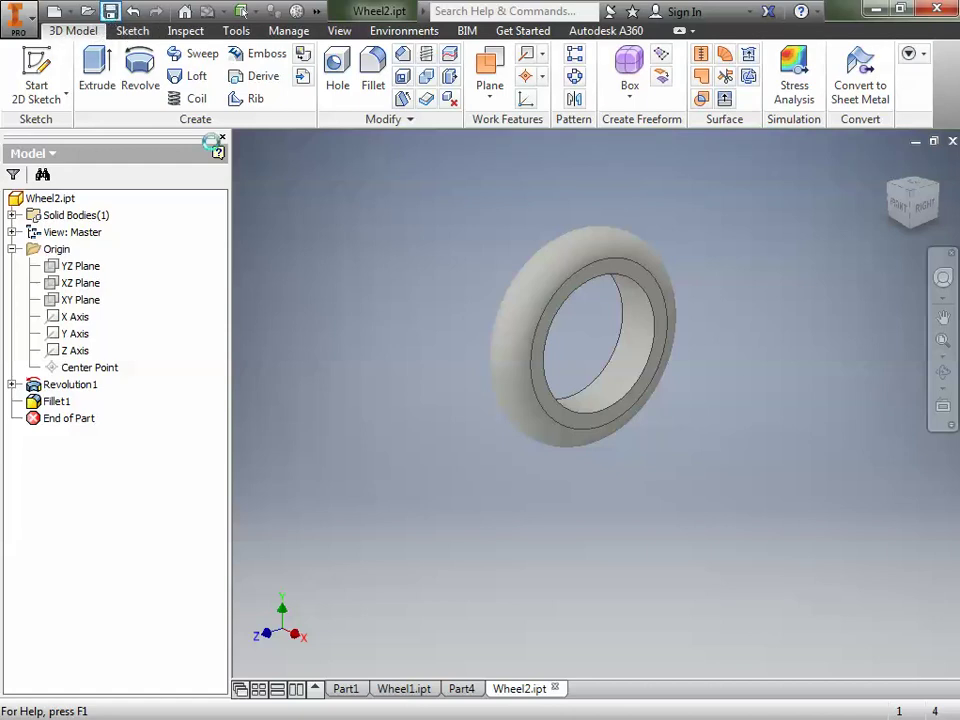